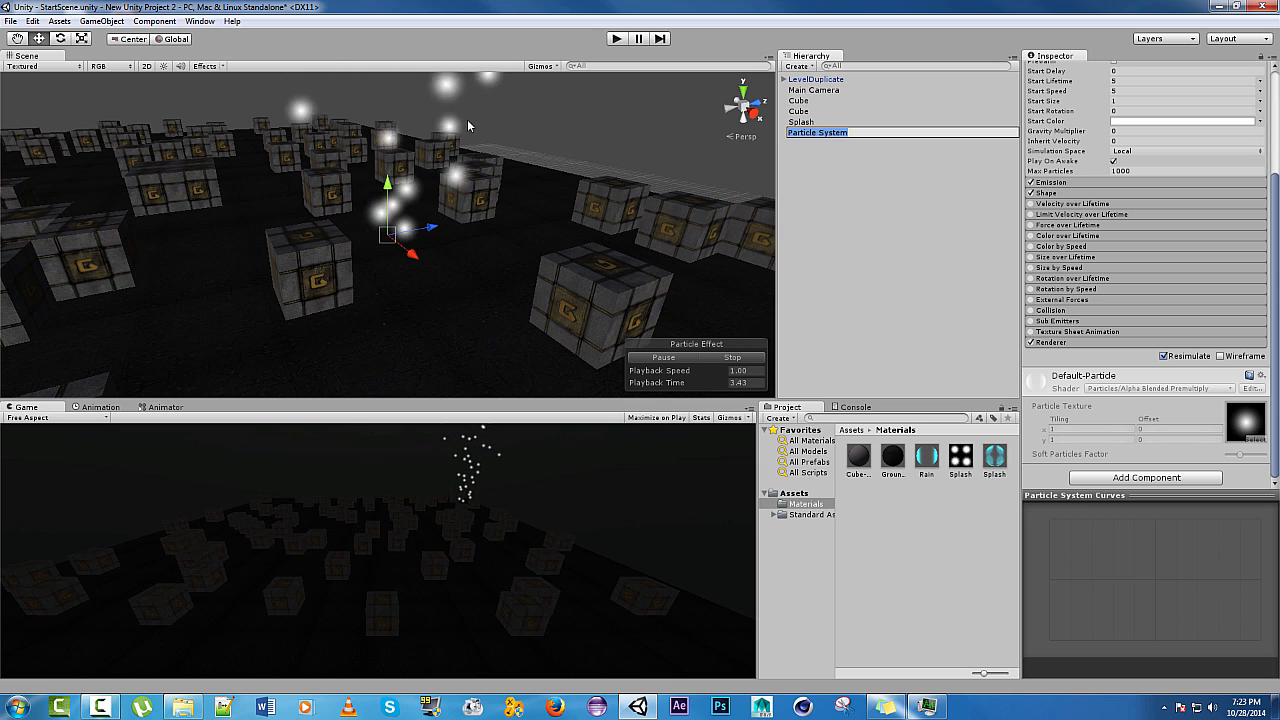
Rename the new particle system as RainMain, make Splash its child and stop the particle preview.
{"action": "type", "text": "RainMain"}
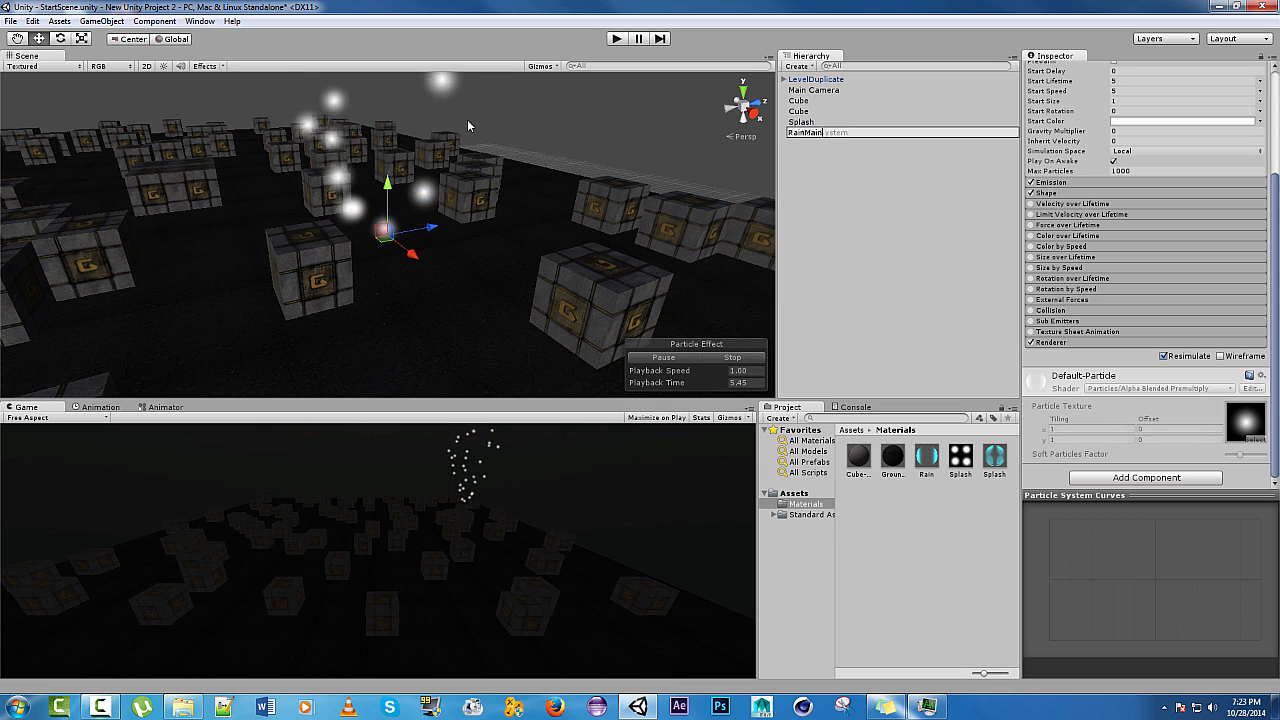
{"action": "key", "text": "Return"}
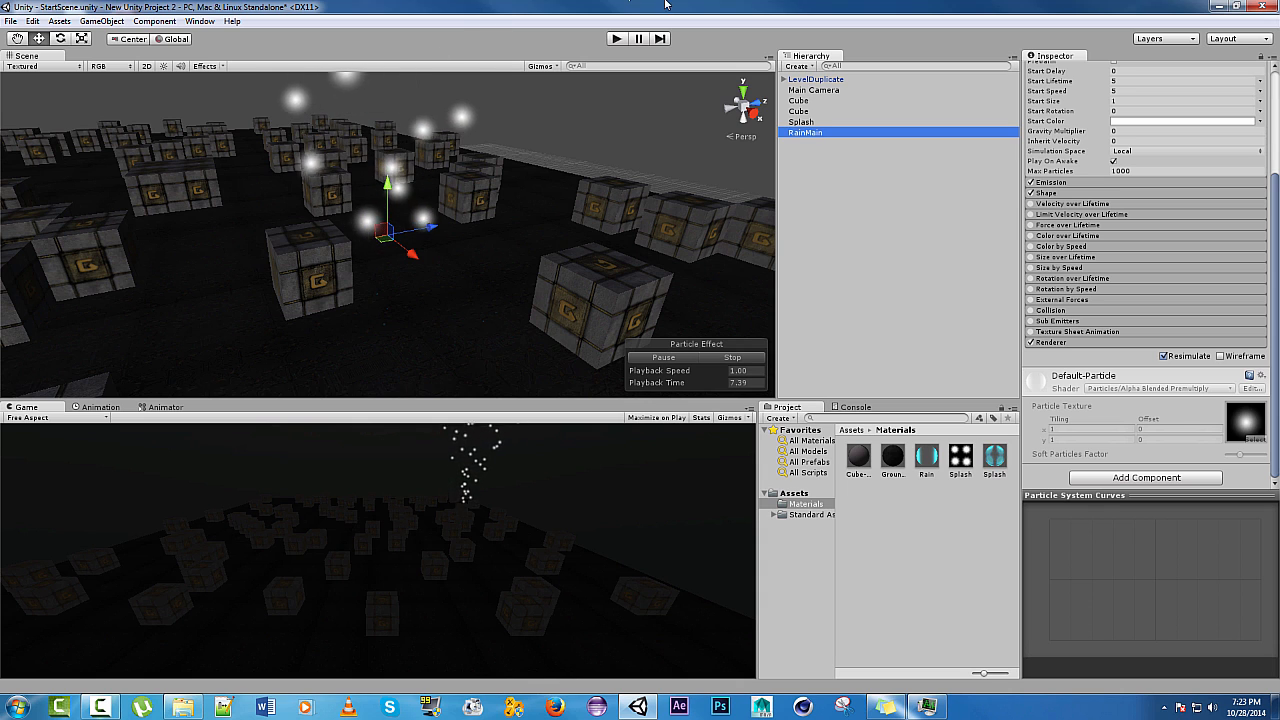
{"action": "left_click_drag", "start_coordinate": [800, 122], "coordinate": [806, 131]}
{"action": "left_click", "coordinate": [805, 122]}
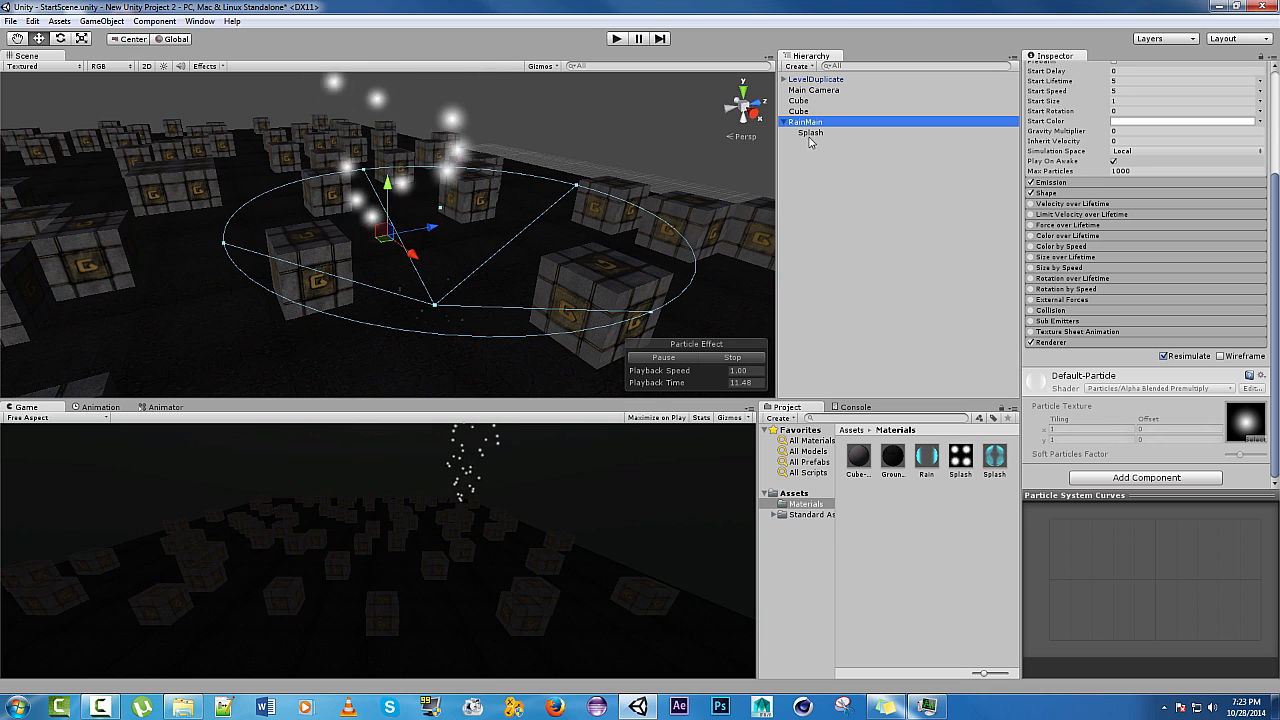
{"action": "left_click", "coordinate": [722, 359]}
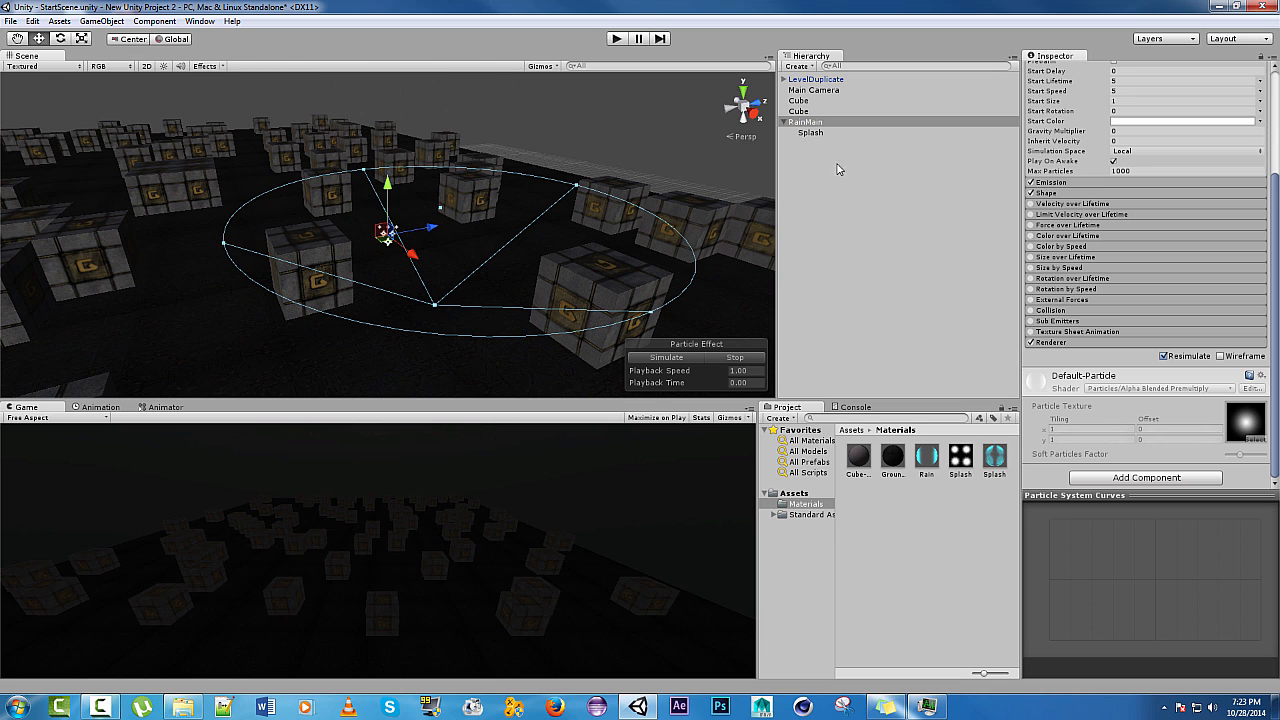
Change RainMain's emitter shape to Box.
{"action": "left_click", "coordinate": [824, 123]}
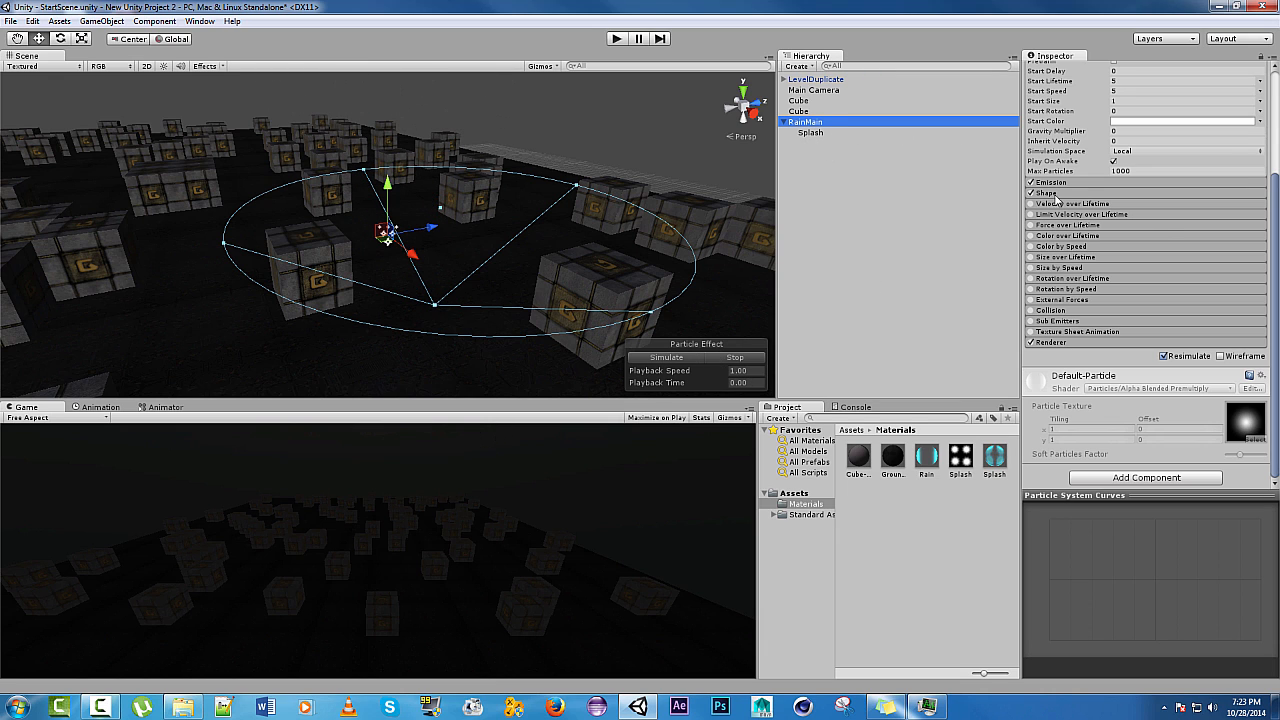
{"action": "scroll", "coordinate": [1161, 228], "scroll_direction": "up", "scroll_amount": 5}
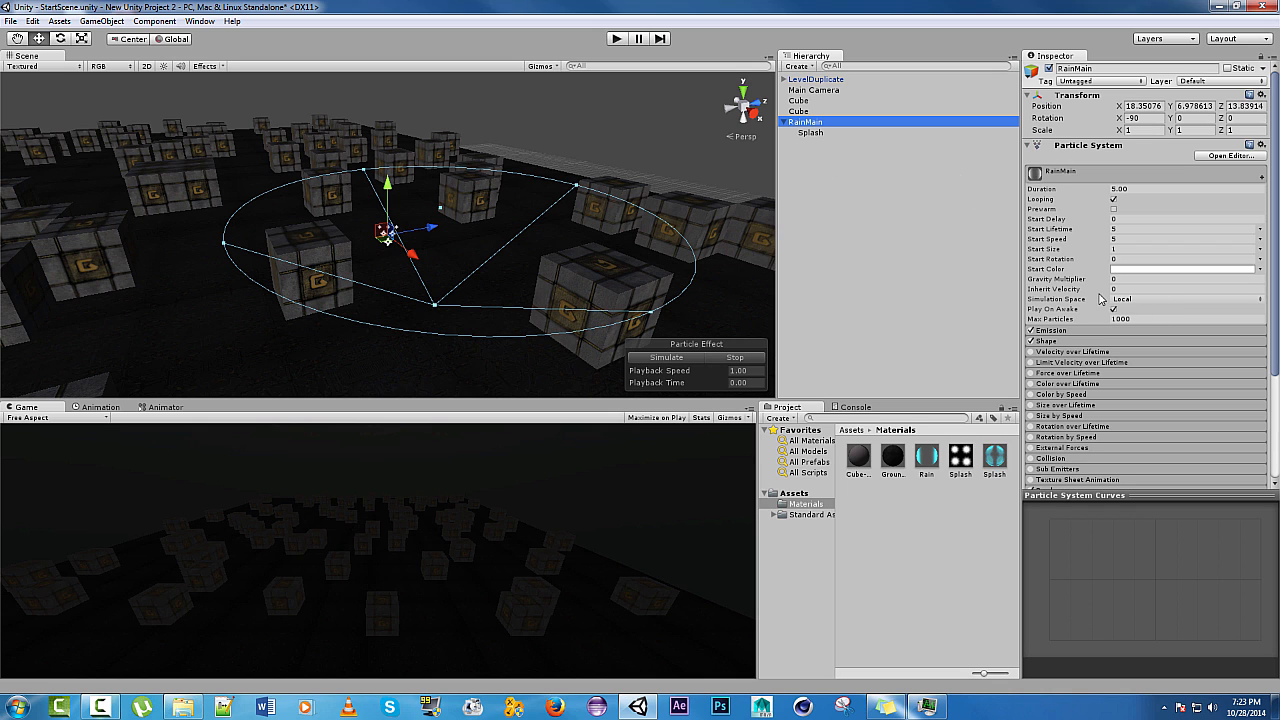
{"action": "scroll", "coordinate": [124, 210], "scroll_direction": "down", "scroll_amount": 10}
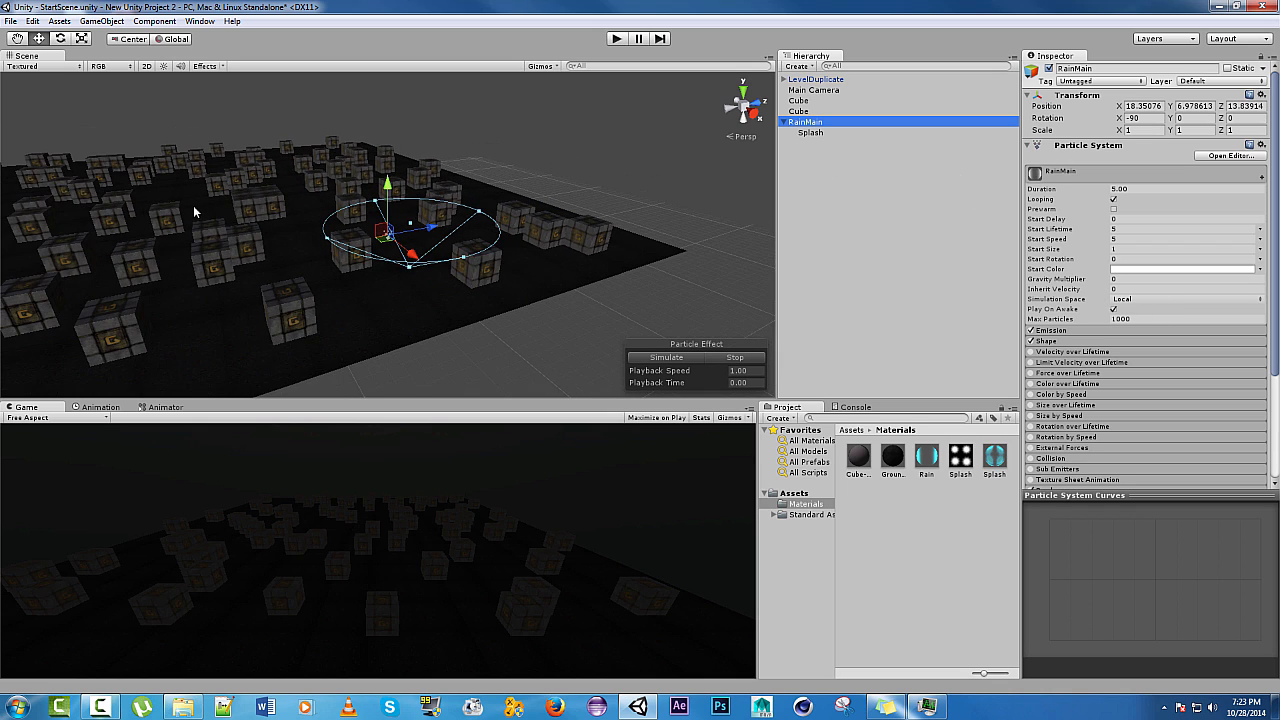
{"action": "middle_click_drag", "start_coordinate": [193, 208], "coordinate": [541, 250]}
{"action": "scroll", "coordinate": [470, 283], "scroll_direction": "down", "scroll_amount": 4}
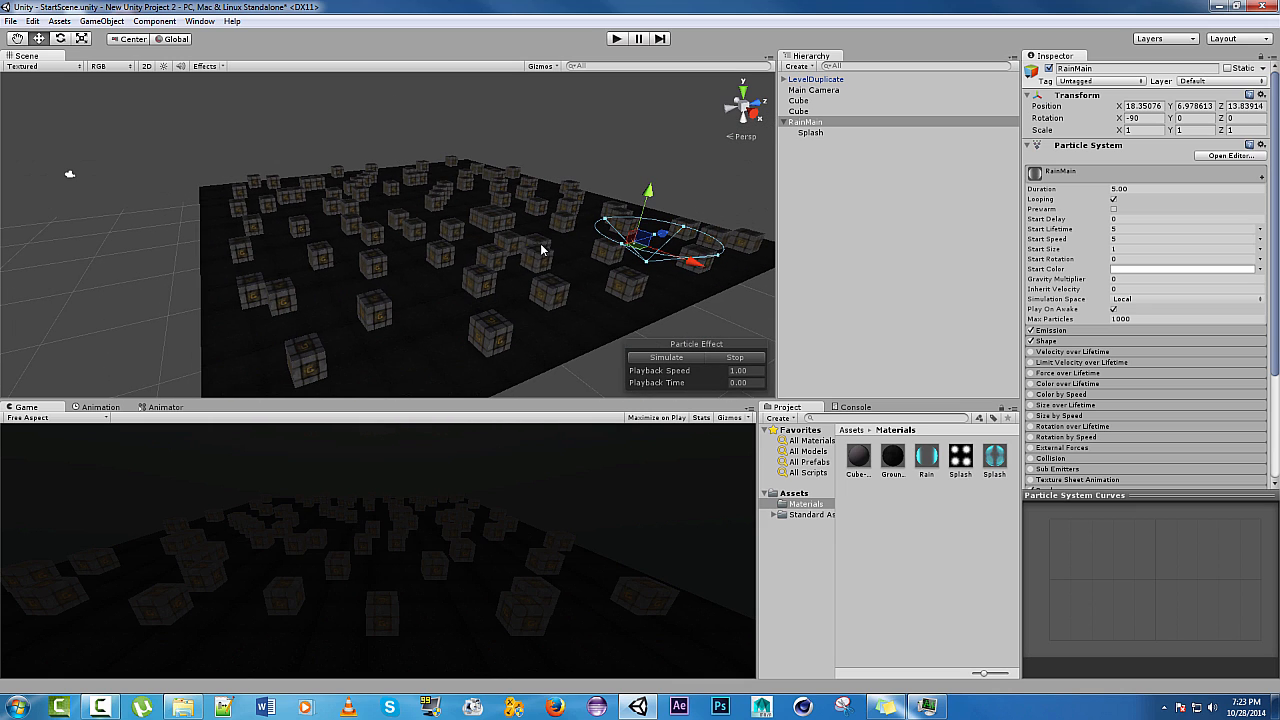
{"action": "left_click", "coordinate": [1047, 341]}
{"action": "left_click", "coordinate": [1143, 353]}
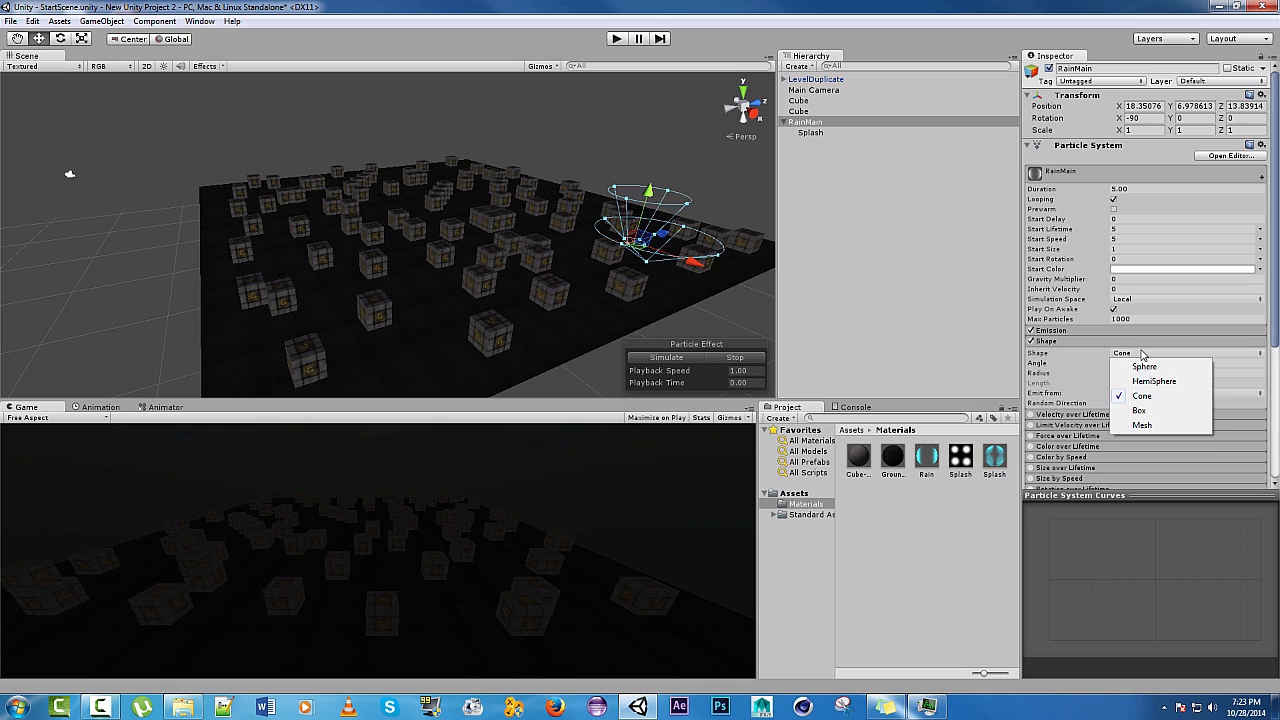
{"action": "left_click", "coordinate": [1143, 415]}
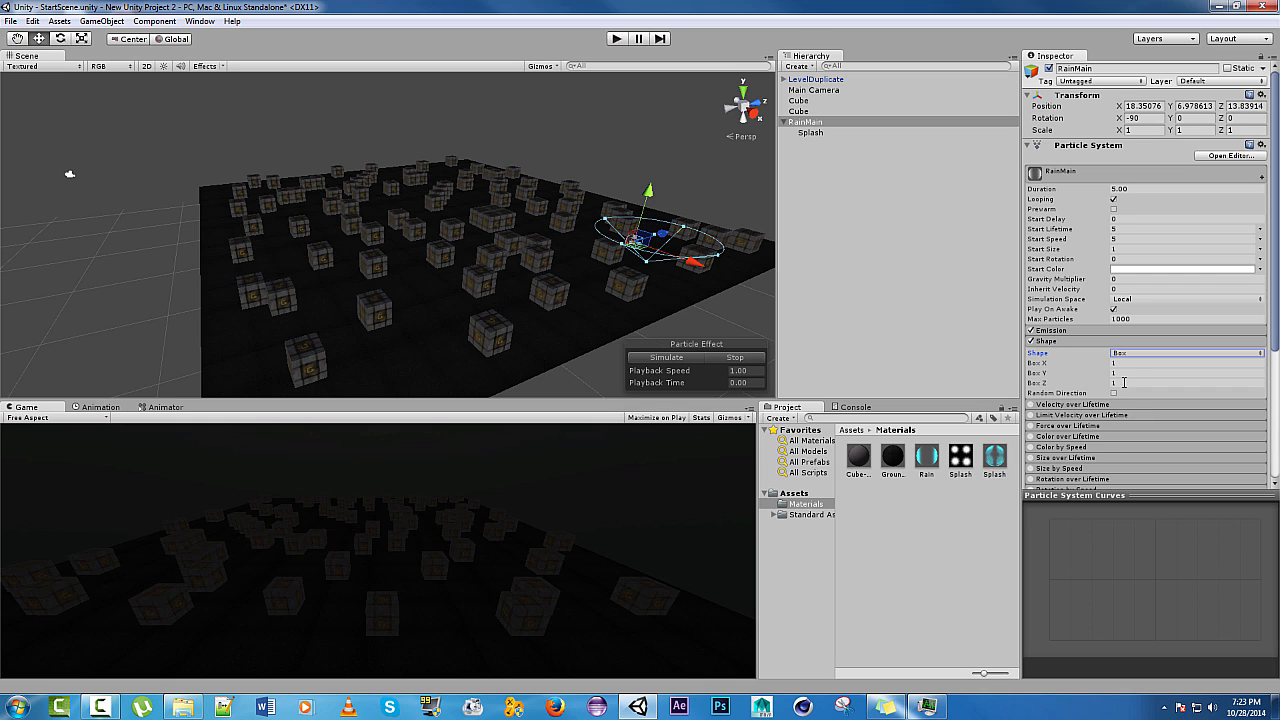
Size RainMain's box emitter to 60 in X and 60 in Y.
{"action": "left_click", "coordinate": [1128, 363]}
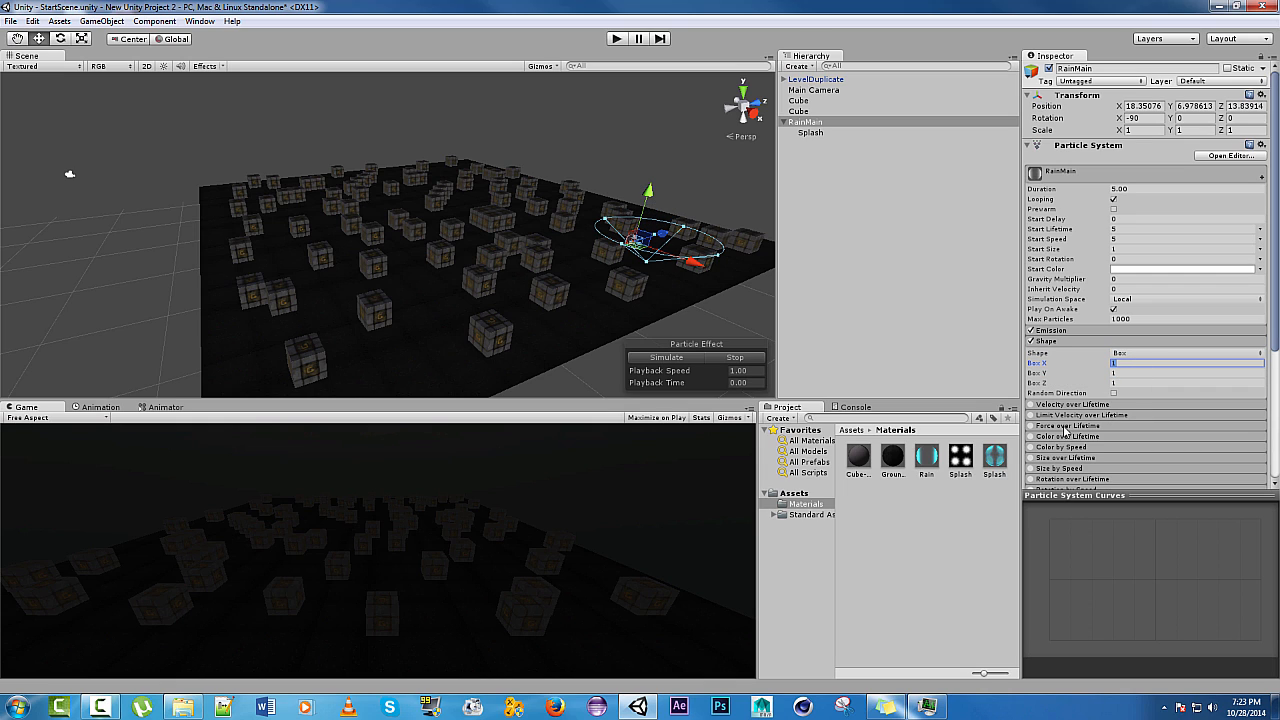
{"action": "type", "text": "60"}
{"action": "key", "text": "Tab"}
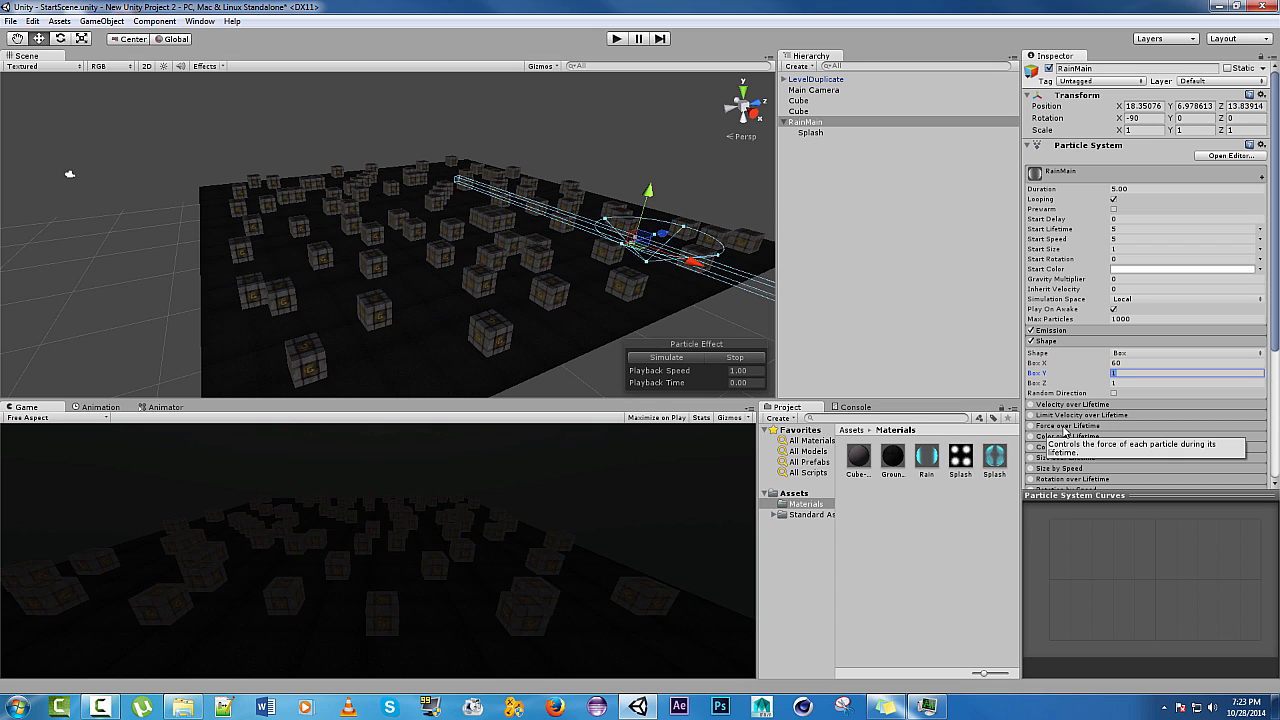
{"action": "type", "text": "60"}
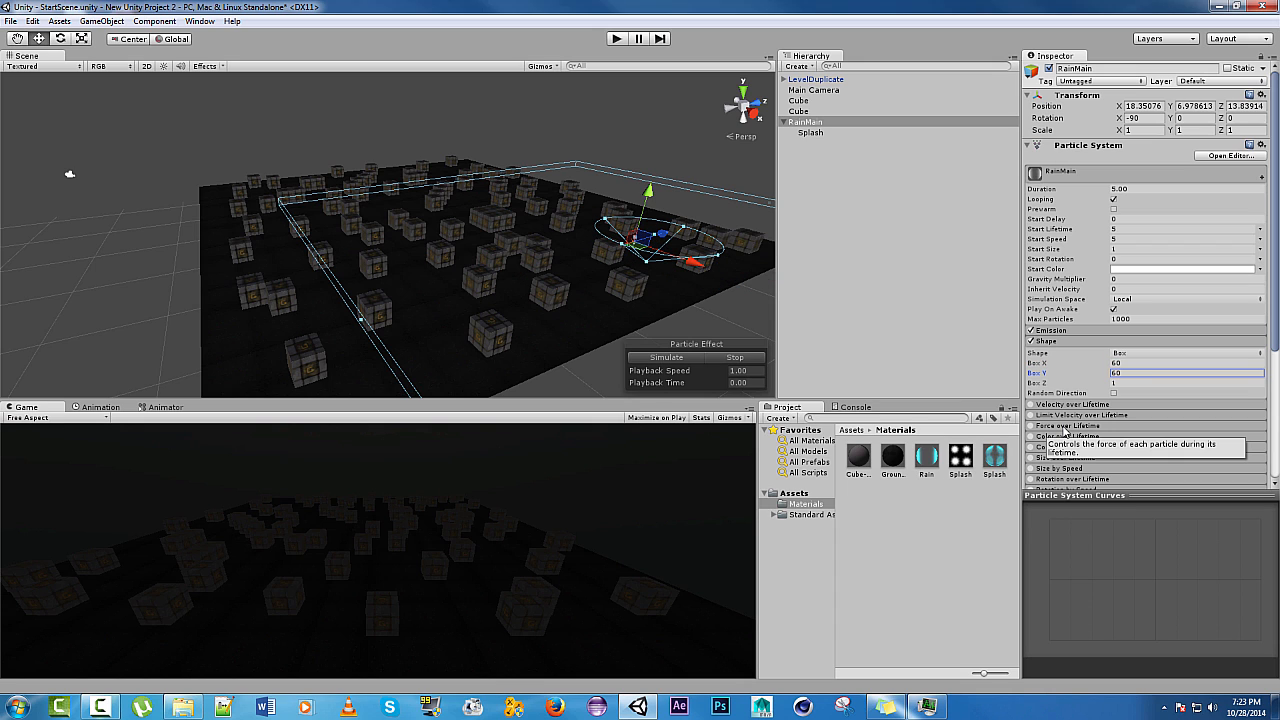
Move RainMain horizontally to about X -4.5, Z 3.4 so its box covers the ground plane, checking the alignment from above.
{"action": "scroll", "coordinate": [590, 268], "scroll_direction": "down", "scroll_amount": 2}
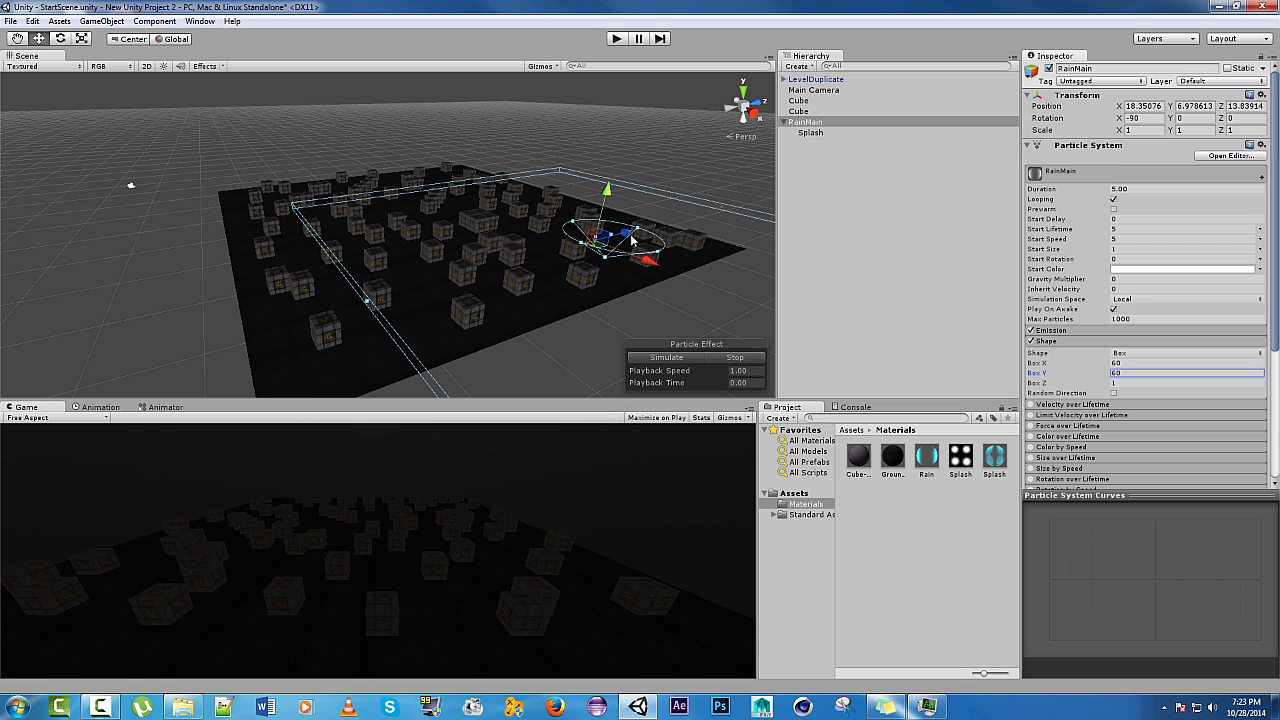
{"action": "left_click_drag", "start_coordinate": [630, 237], "coordinate": [539, 236]}
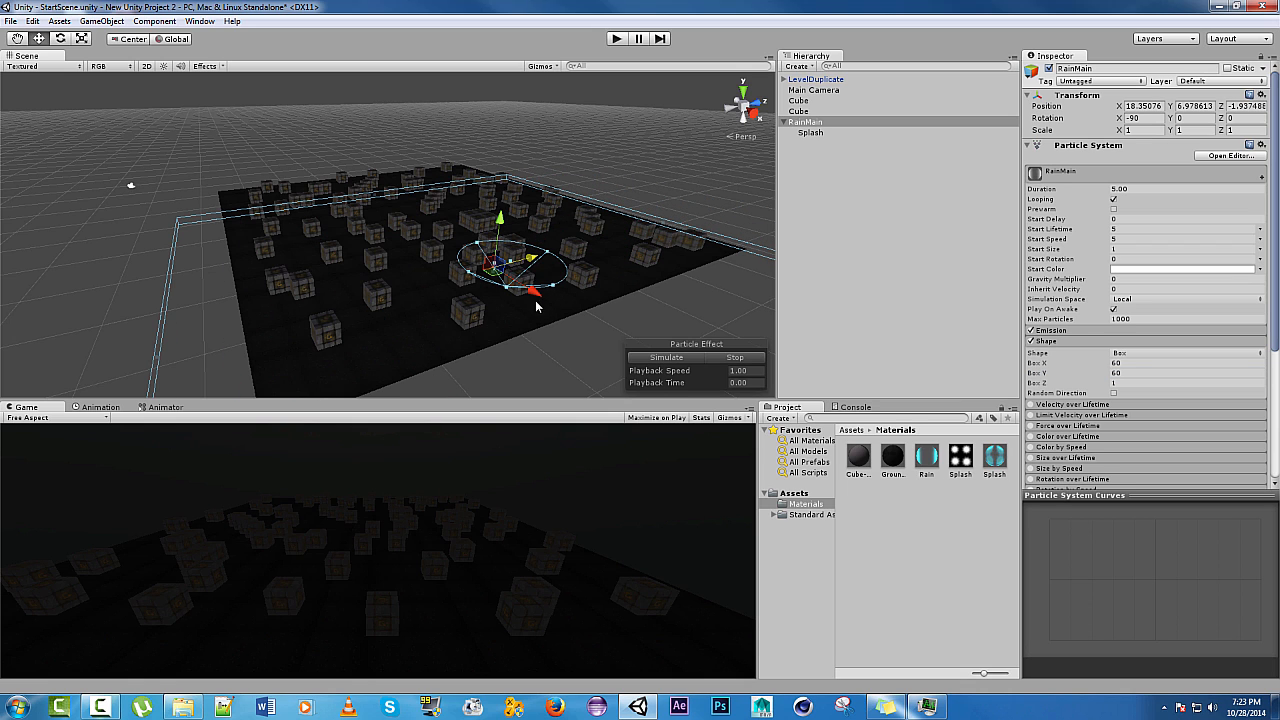
{"action": "left_click_drag", "start_coordinate": [536, 307], "coordinate": [436, 184]}
{"action": "left_click_drag", "start_coordinate": [416, 292], "coordinate": [74, 310], "text": "alt"}
{"action": "left_click_drag", "start_coordinate": [288, 427], "coordinate": [286, 419], "text": "alt"}
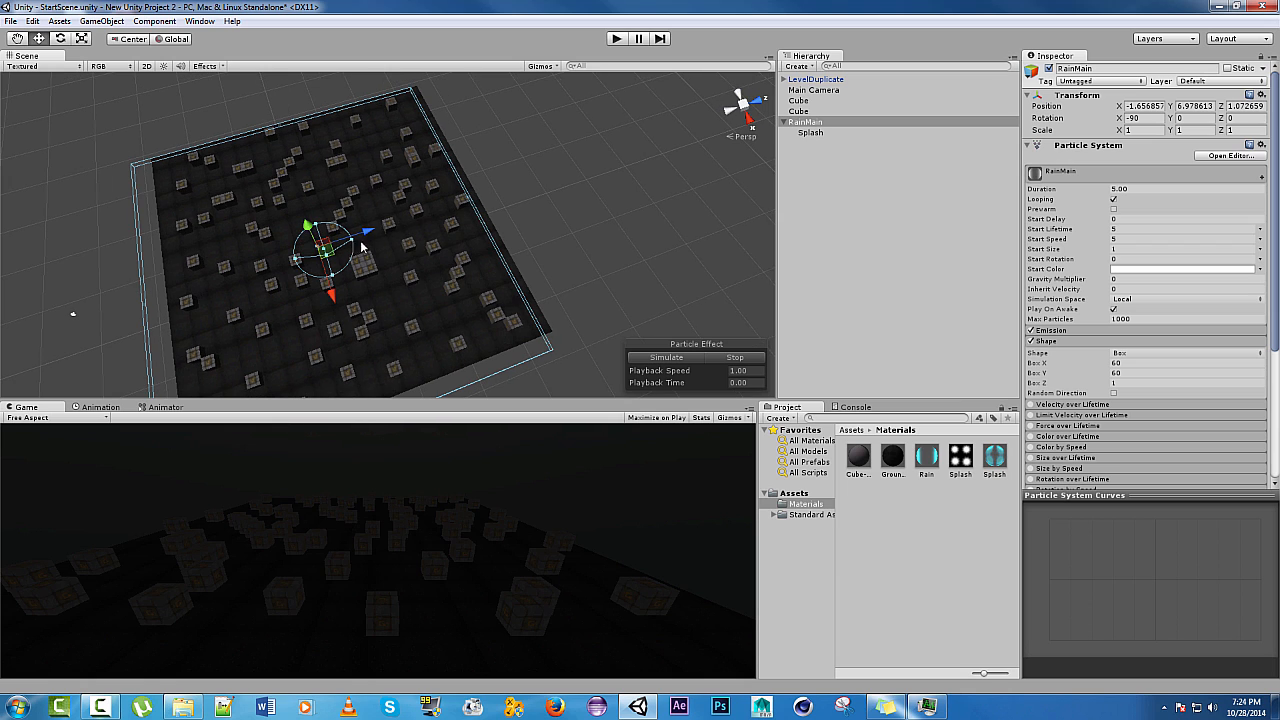
{"action": "left_click_drag", "start_coordinate": [366, 233], "coordinate": [380, 229]}
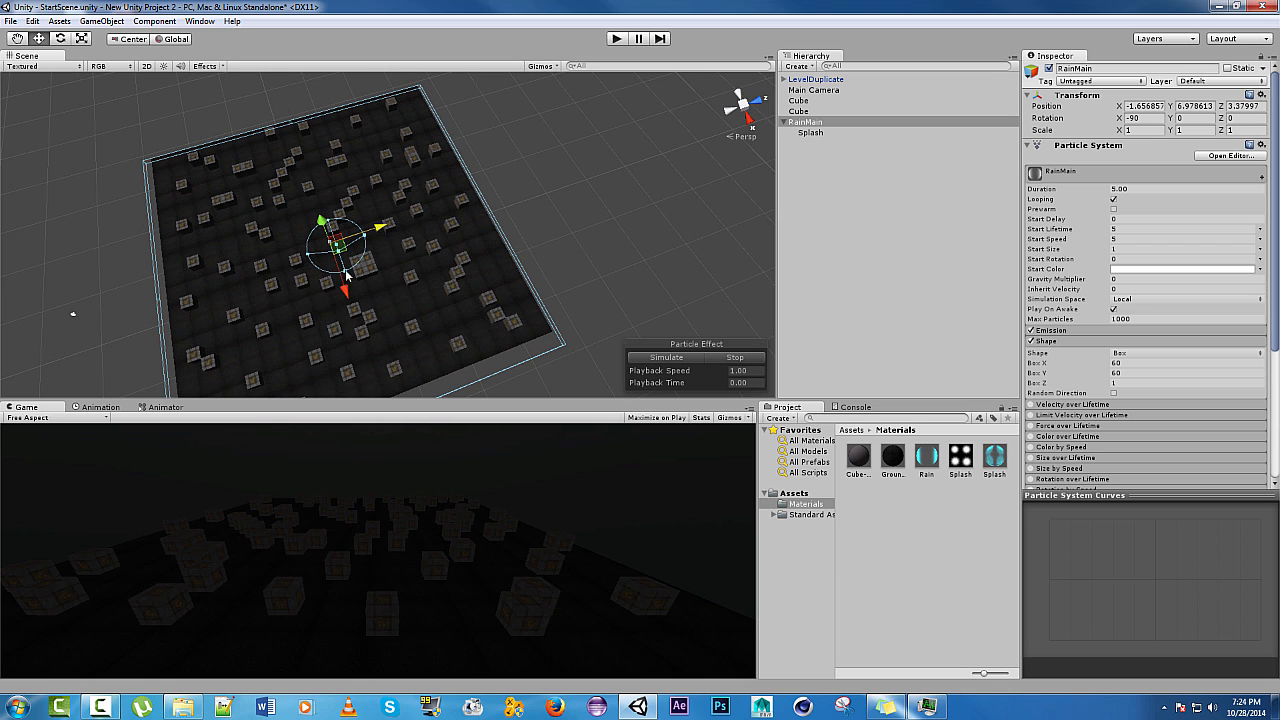
{"action": "left_click_drag", "start_coordinate": [345, 292], "coordinate": [351, 280]}
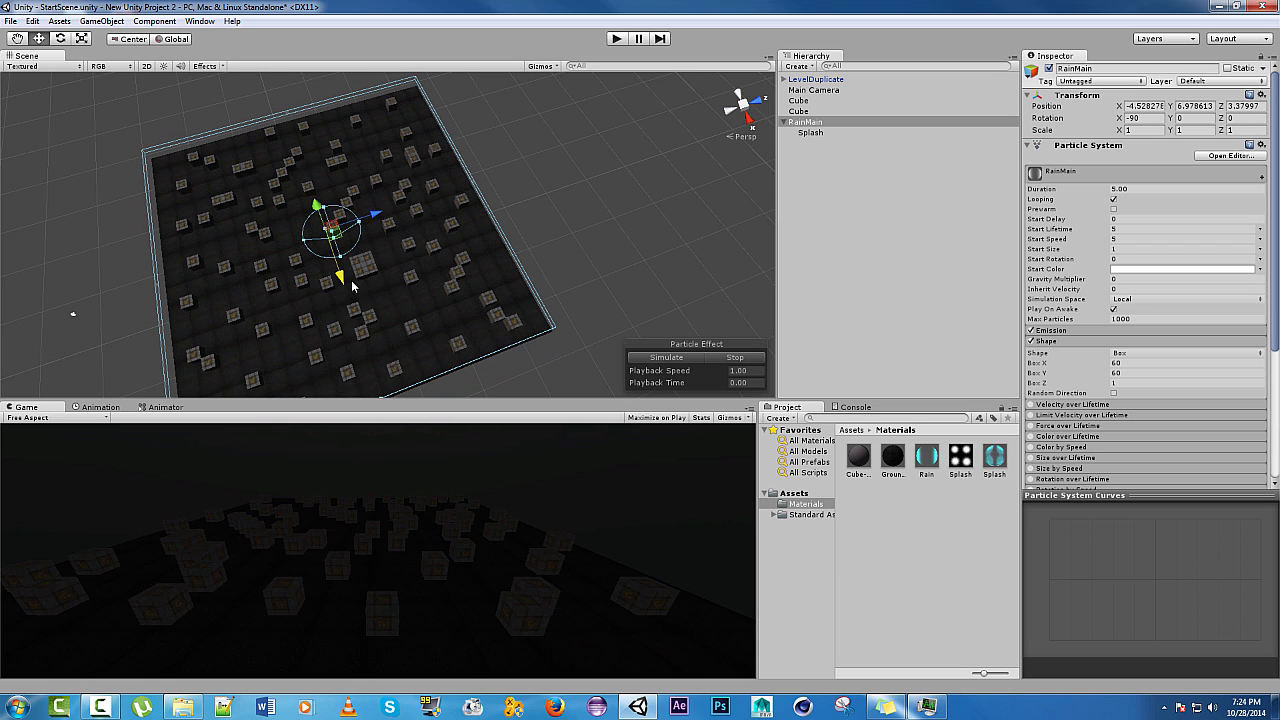
{"action": "left_click", "coordinate": [750, 119]}
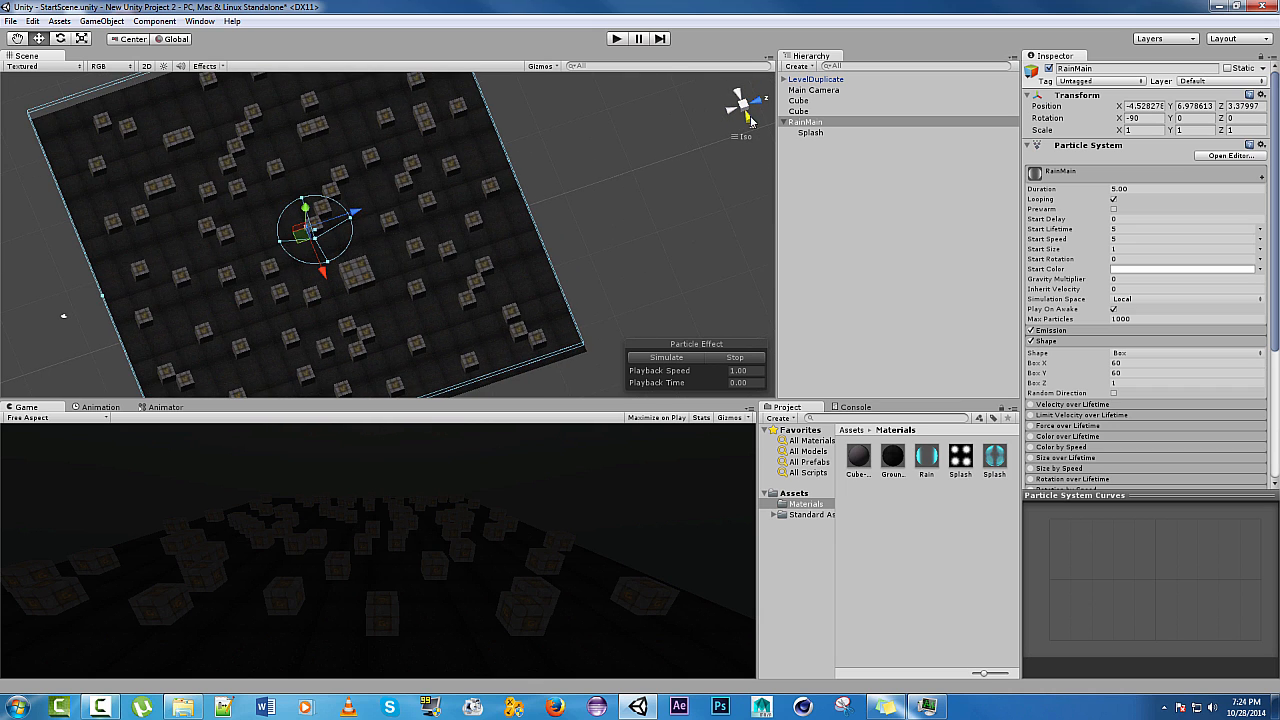
{"action": "left_click", "coordinate": [744, 93]}
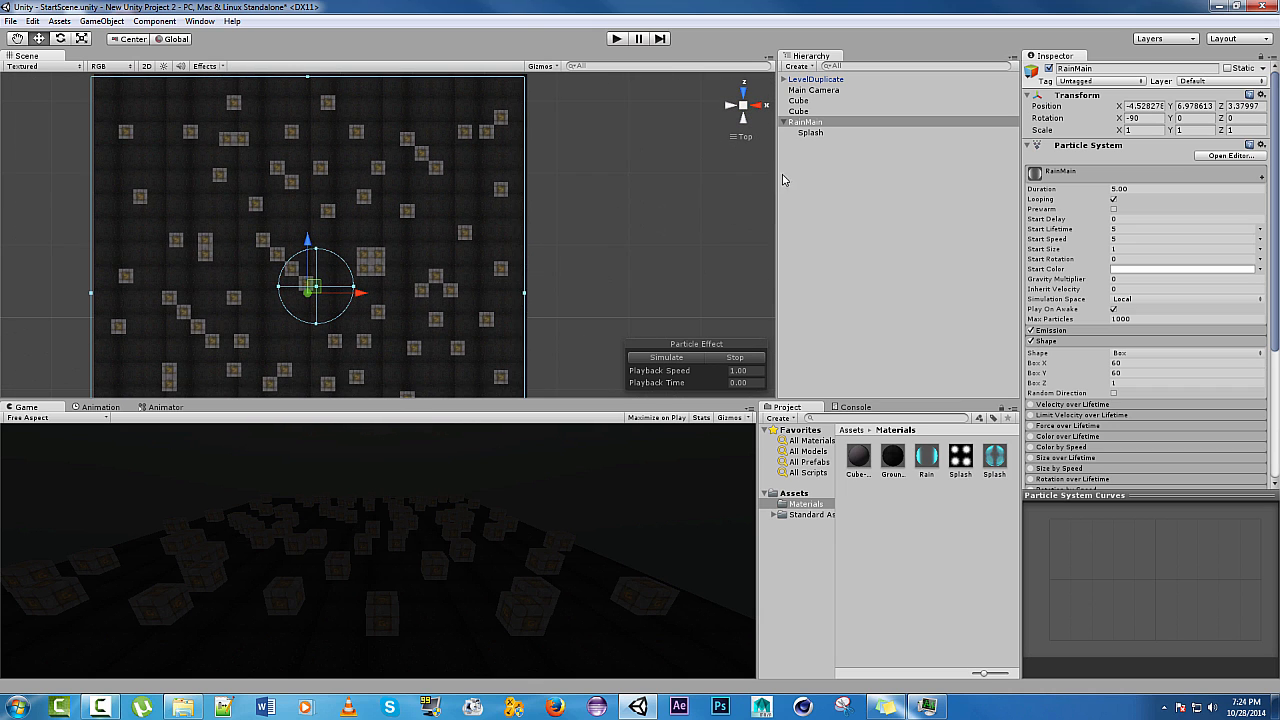
{"action": "scroll", "coordinate": [430, 302], "scroll_direction": "down", "scroll_amount": 3}
{"action": "middle_click_drag", "start_coordinate": [408, 291], "coordinate": [470, 225]}
{"action": "left_click", "coordinate": [742, 106]}
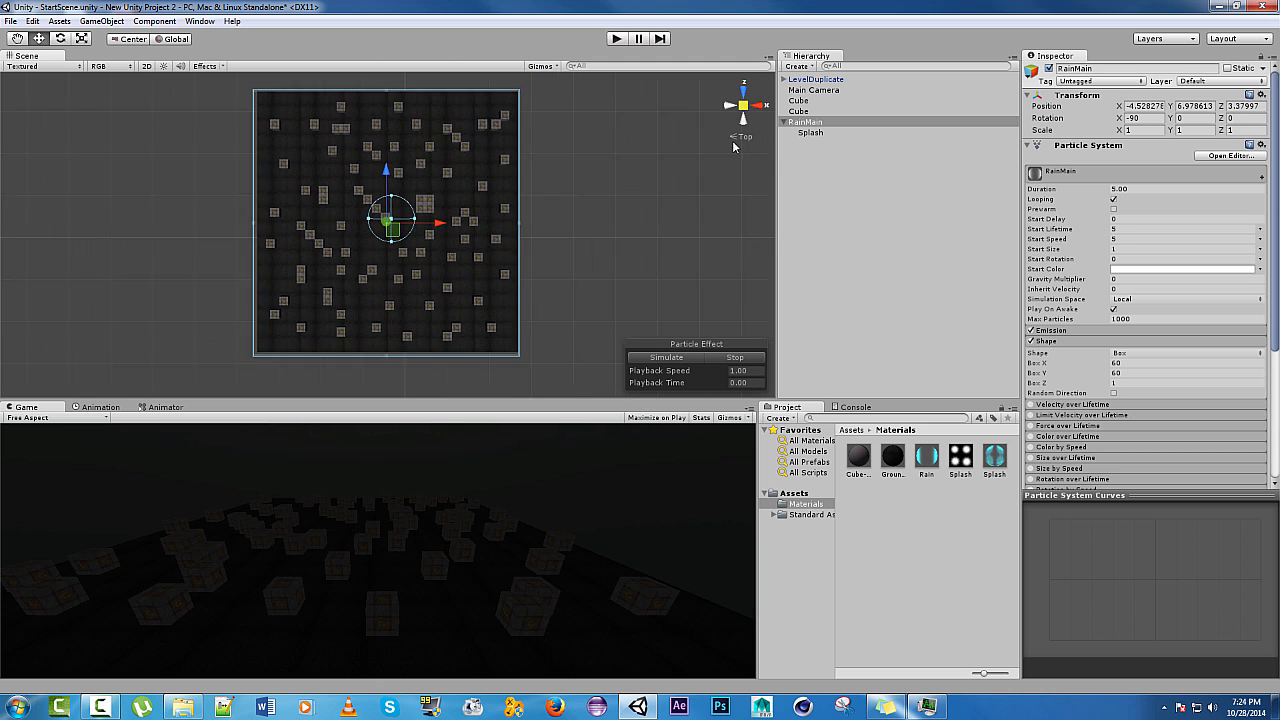
Raise RainMain high above the ground plane, to about Y 28.4.
{"action": "left_click_drag", "start_coordinate": [619, 261], "coordinate": [449, 118], "text": "alt"}
{"action": "middle_click_drag", "start_coordinate": [391, 246], "coordinate": [405, 95]}
{"action": "left_click_drag", "start_coordinate": [461, 192], "coordinate": [415, 51], "text": "alt"}
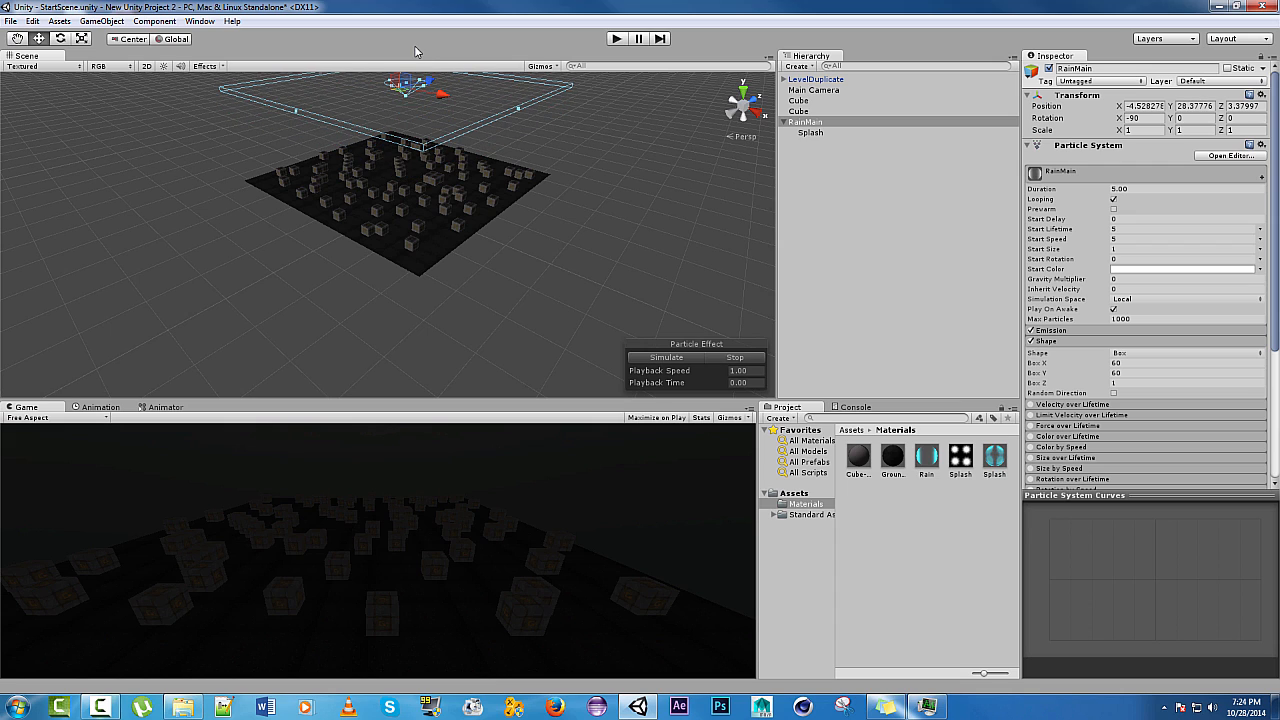
Move the Splash child far below the box emitter, to about X 32.7 and Z -47.9.
{"action": "left_click", "coordinate": [810, 134]}
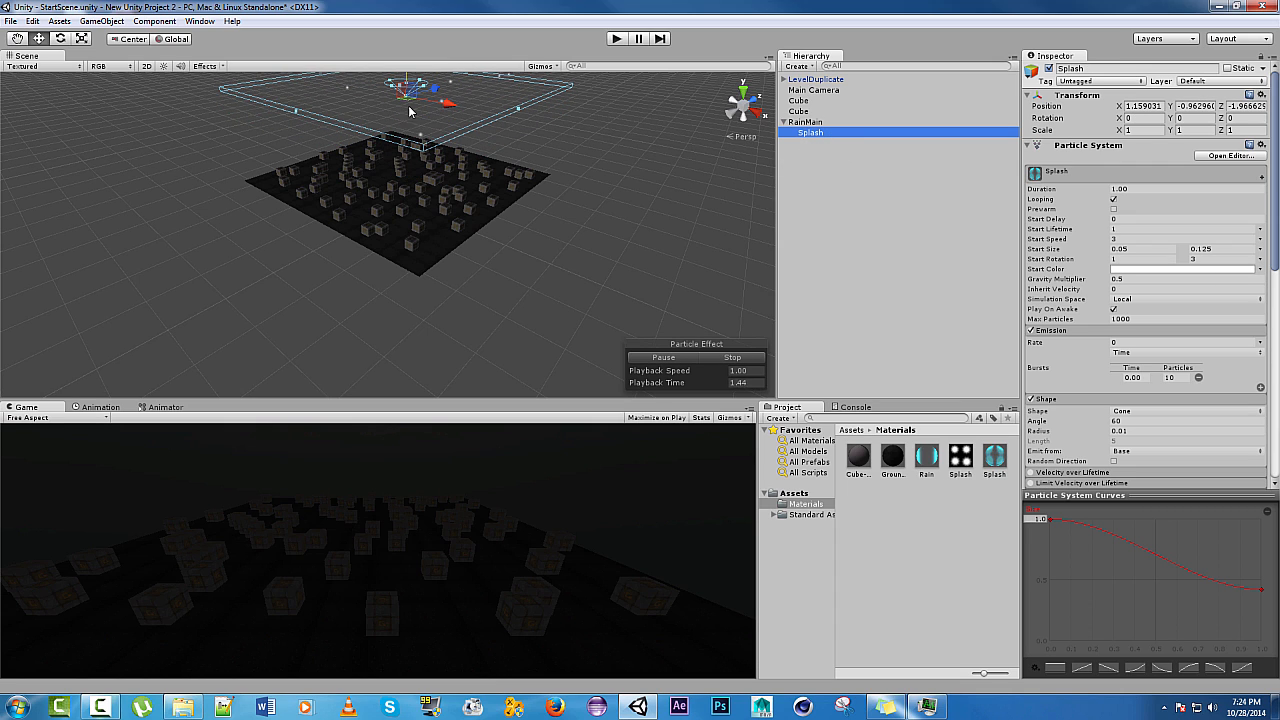
{"action": "left_click_drag", "start_coordinate": [447, 106], "coordinate": [500, 310]}
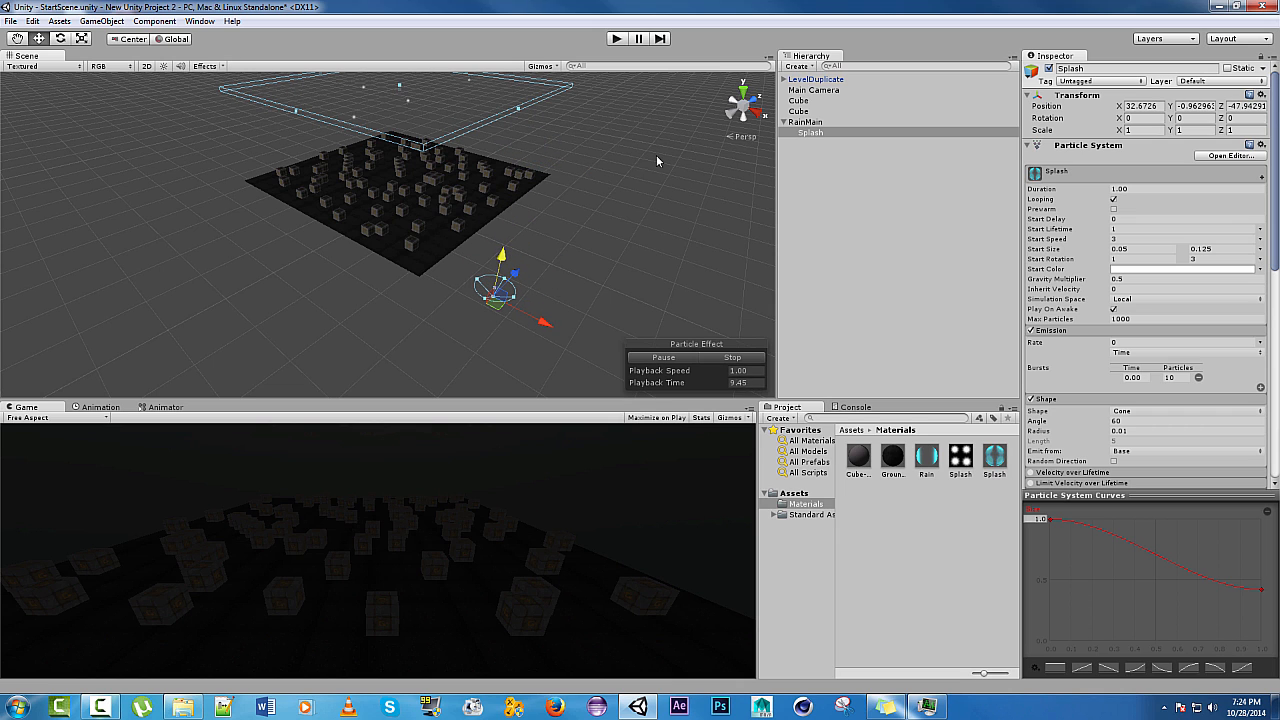
{"action": "left_click_drag", "start_coordinate": [635, 156], "coordinate": [449, 220], "text": "alt"}
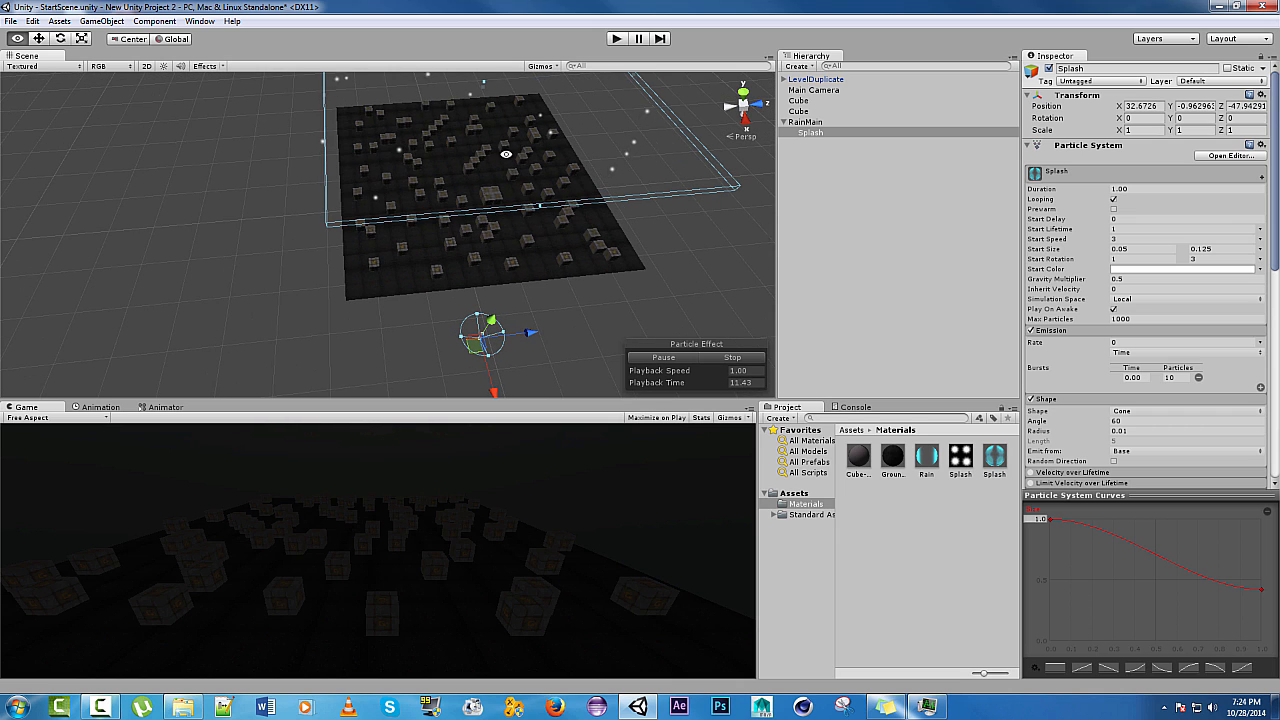
{"action": "left_click_drag", "start_coordinate": [281, 215], "coordinate": [524, 228], "text": "alt"}
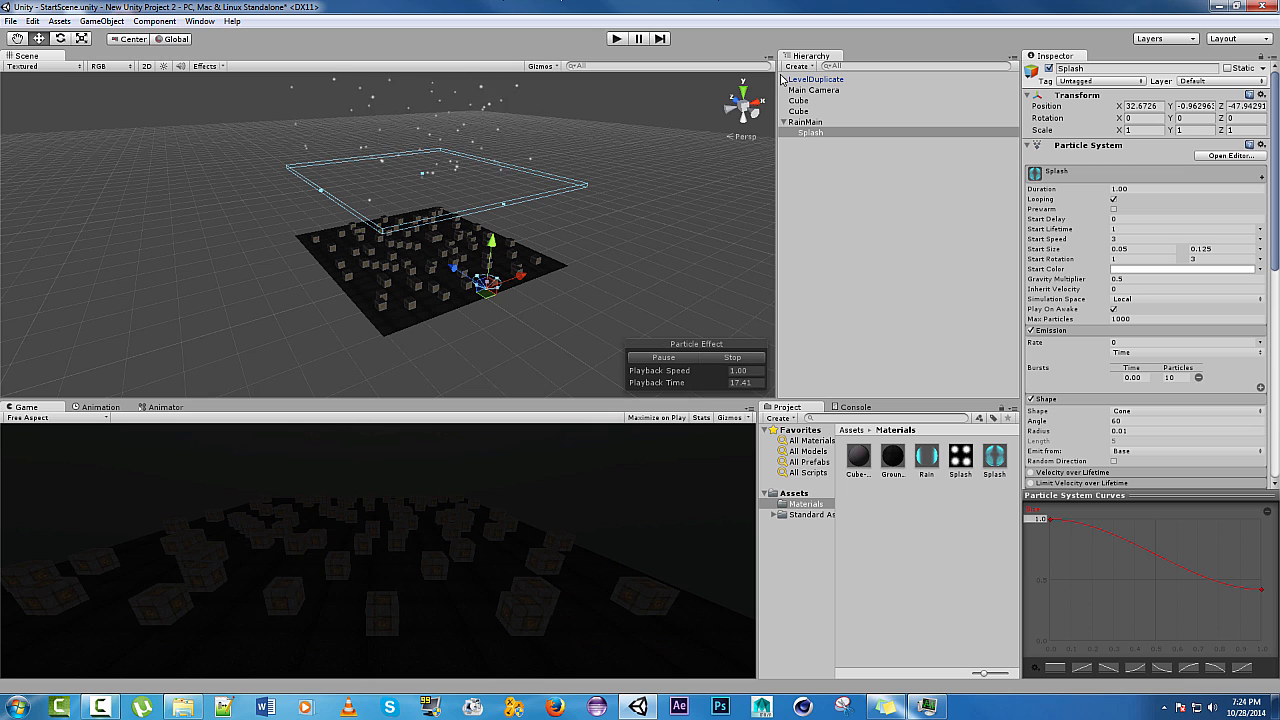
Set RainMain's duration to 10 and its start size to Random Between Two Constants with 1 and 0.3.
{"action": "left_click", "coordinate": [862, 121]}
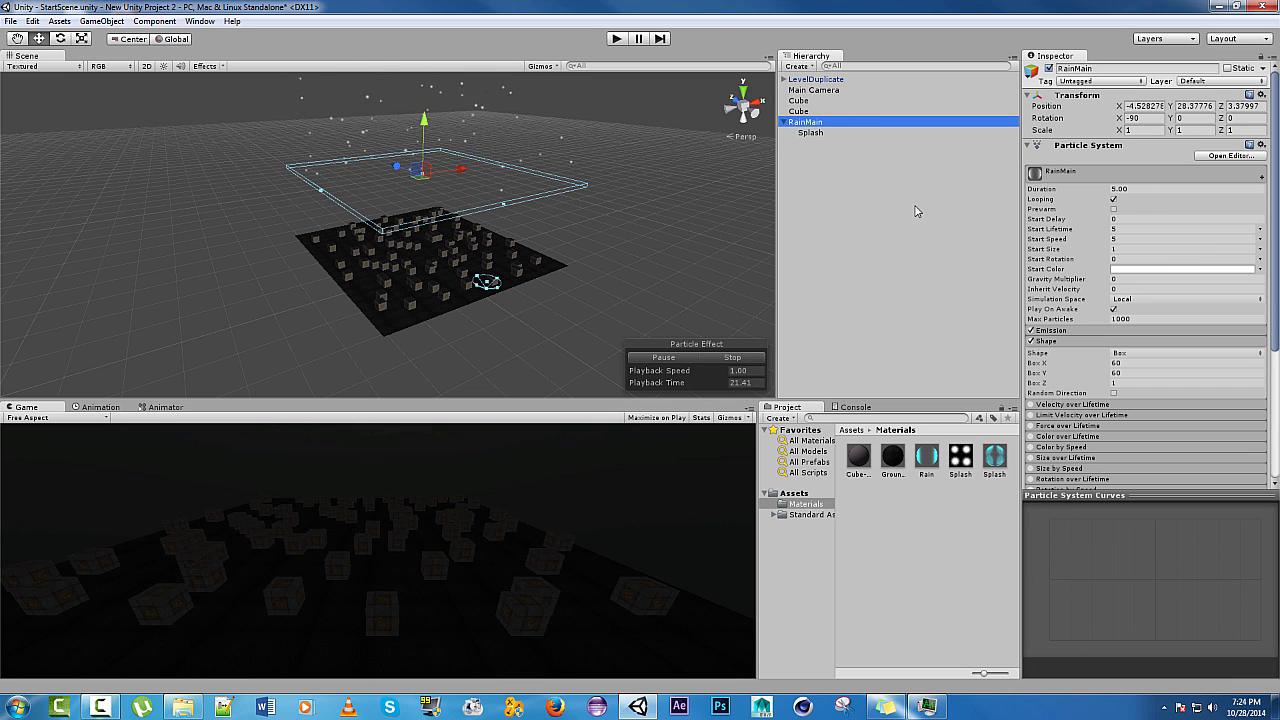
{"action": "left_click", "coordinate": [1134, 188]}
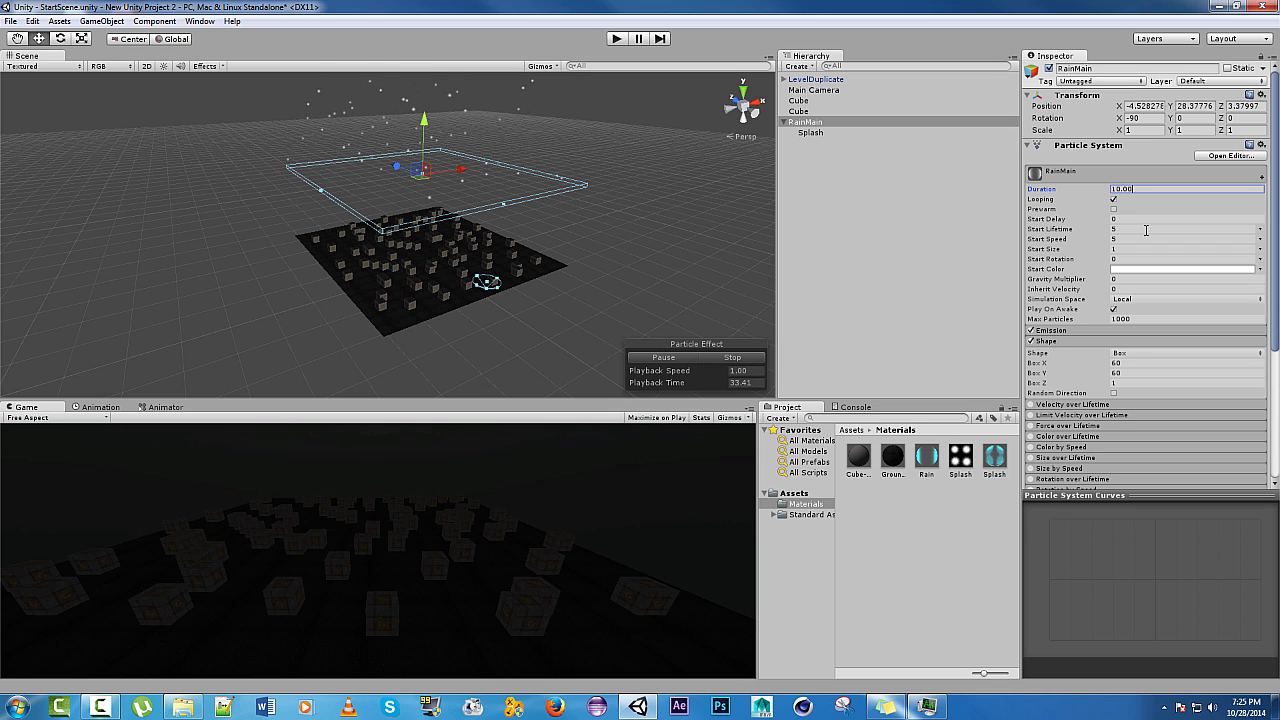
{"action": "left_click", "coordinate": [1073, 249]}
{"action": "left_click", "coordinate": [1262, 254]}
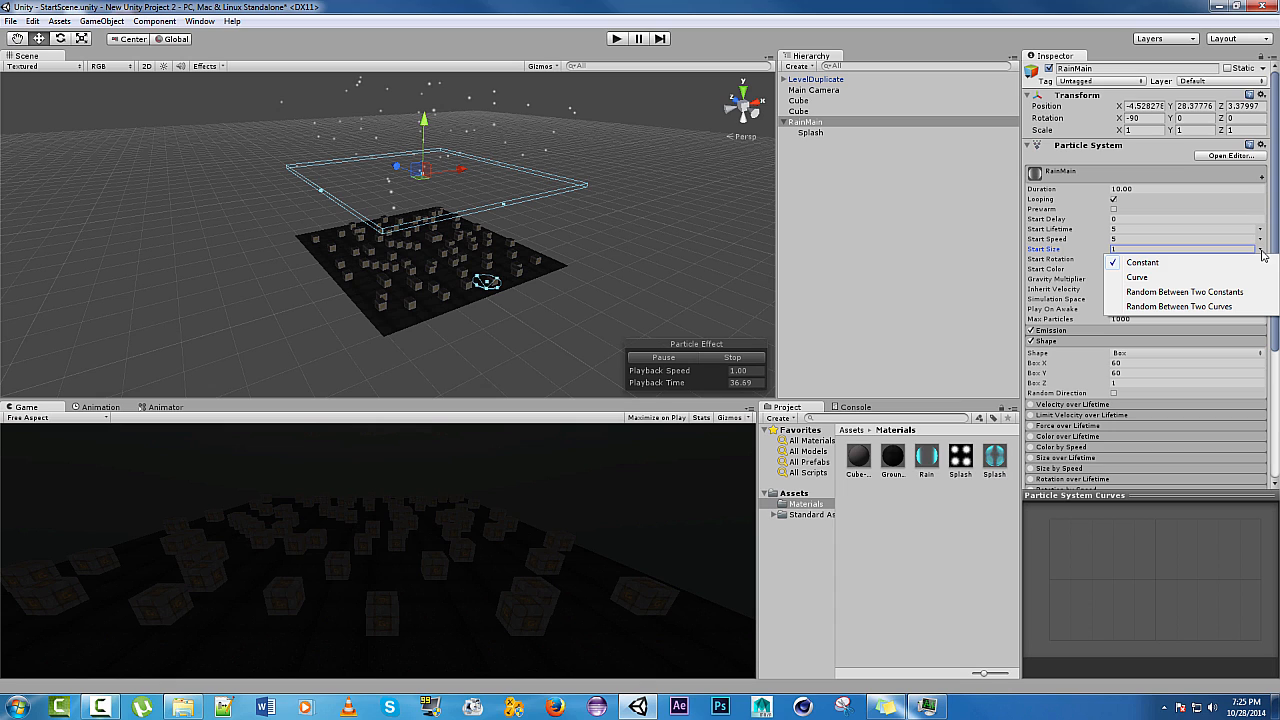
{"action": "left_click", "coordinate": [1180, 297]}
{"action": "left_click", "coordinate": [1146, 251]}
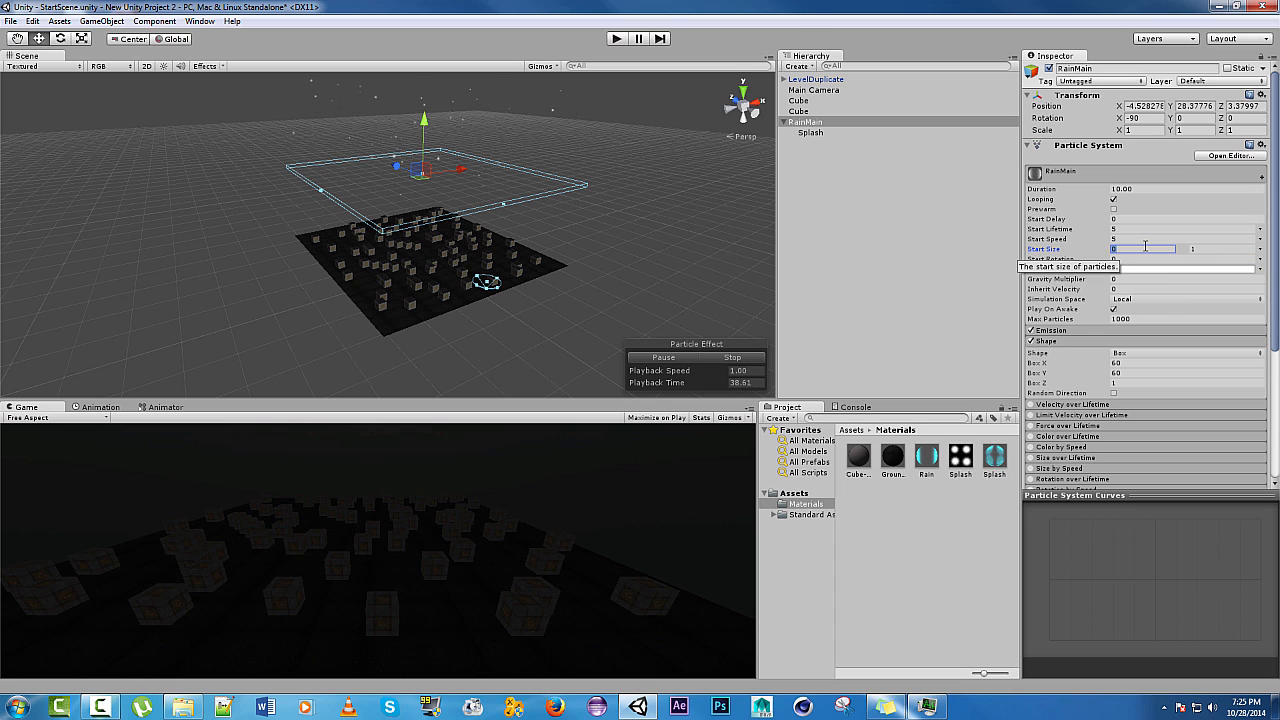
{"action": "type", "text": "1"}
{"action": "key", "text": "Tab"}
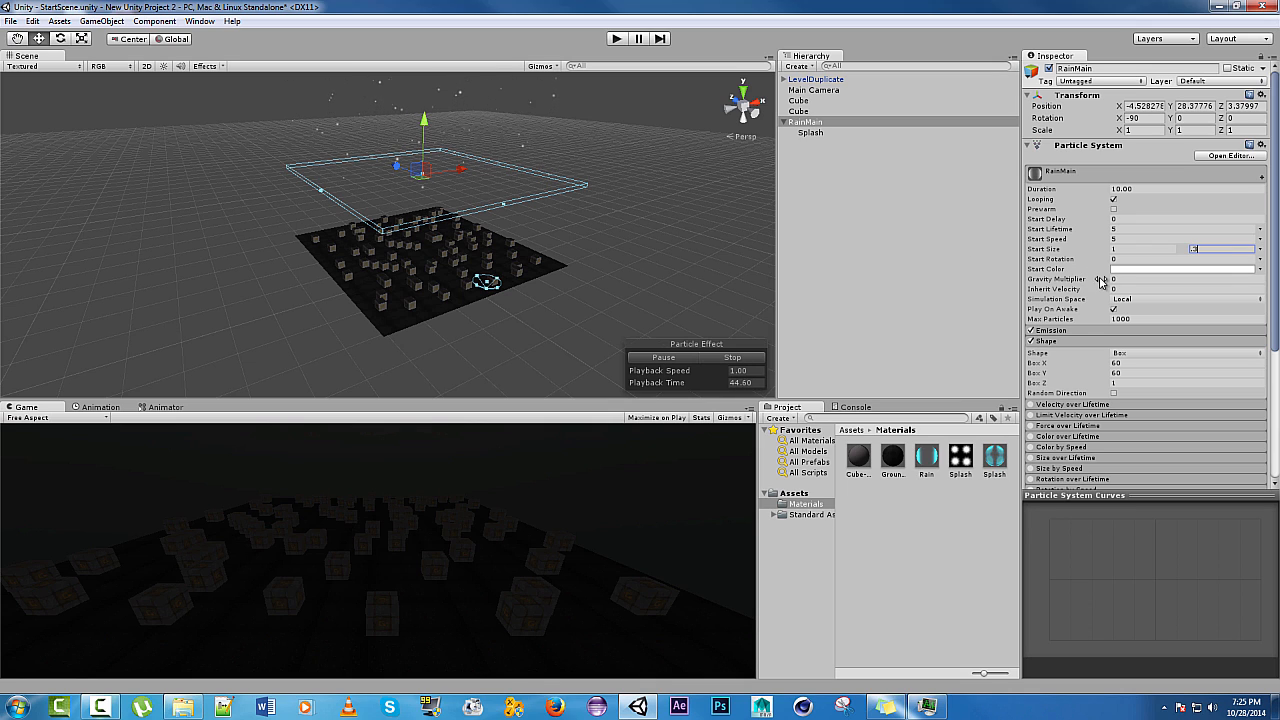
Set RainMain's Max Particles to 10000 and its Start Speed to 0.
{"action": "left_click", "coordinate": [1148, 318]}
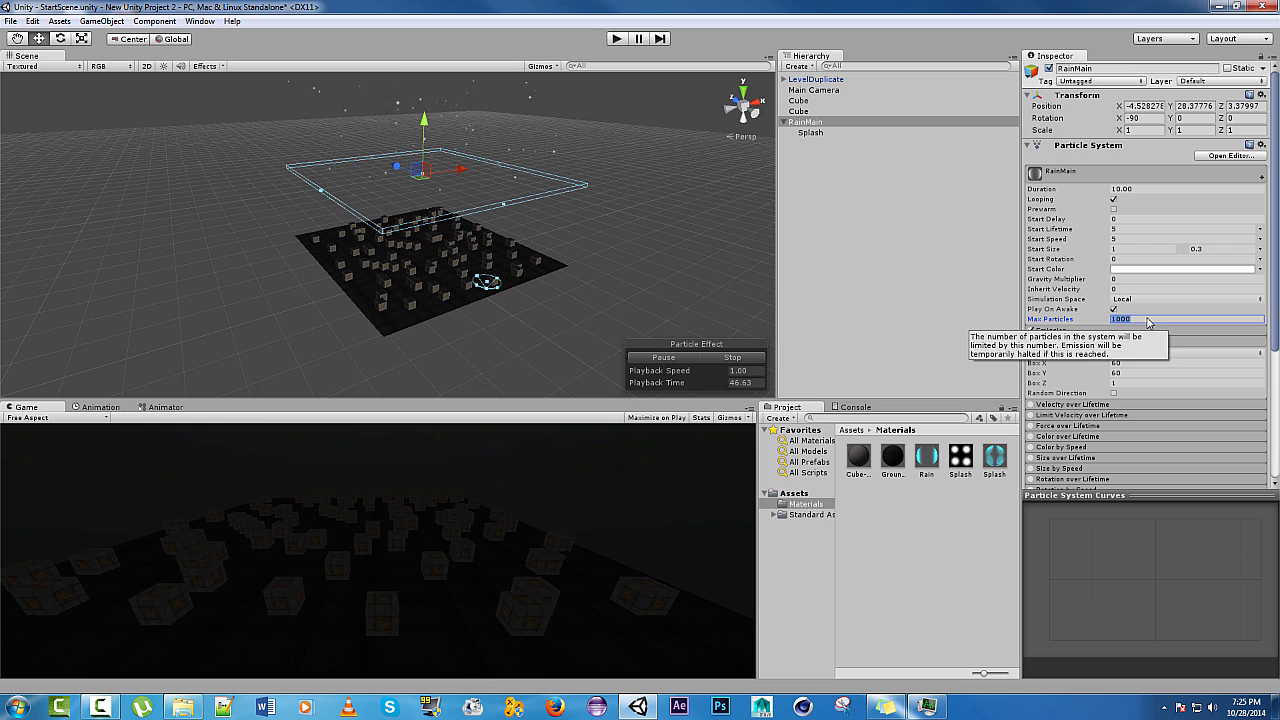
{"action": "type", "text": "1"}
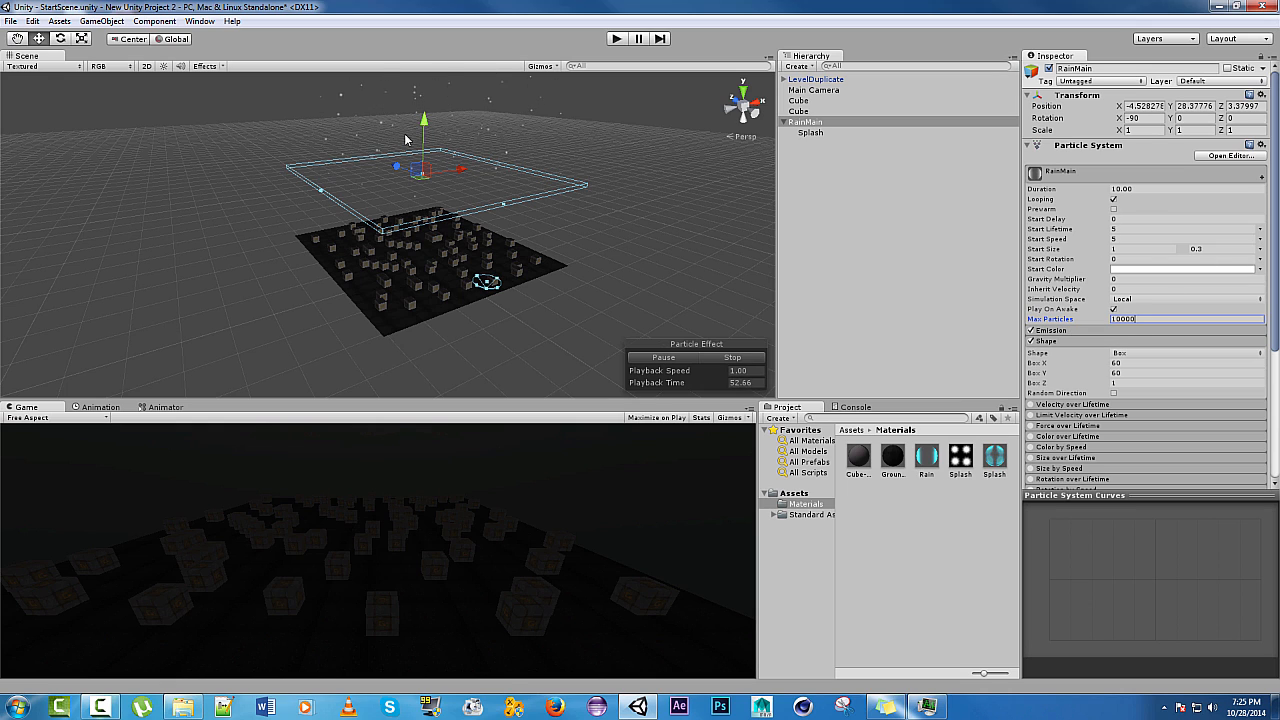
{"action": "left_click", "coordinate": [1127, 236]}
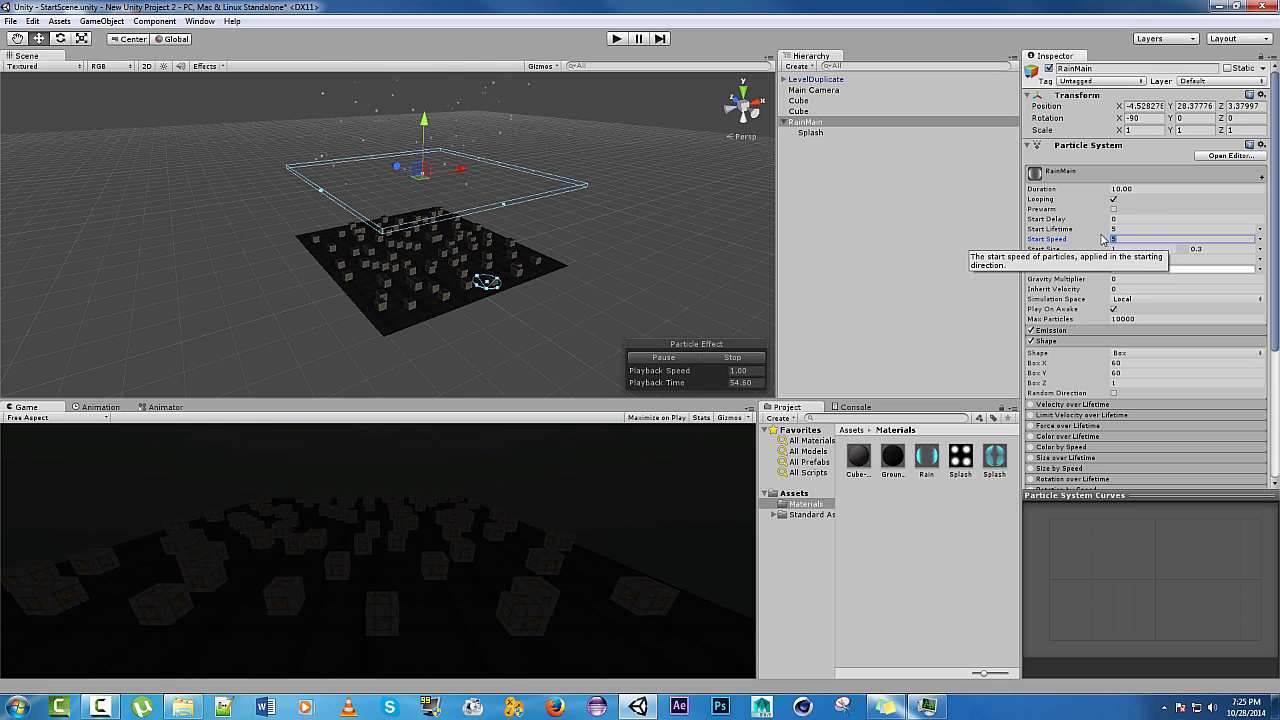
{"action": "type", "text": "0"}
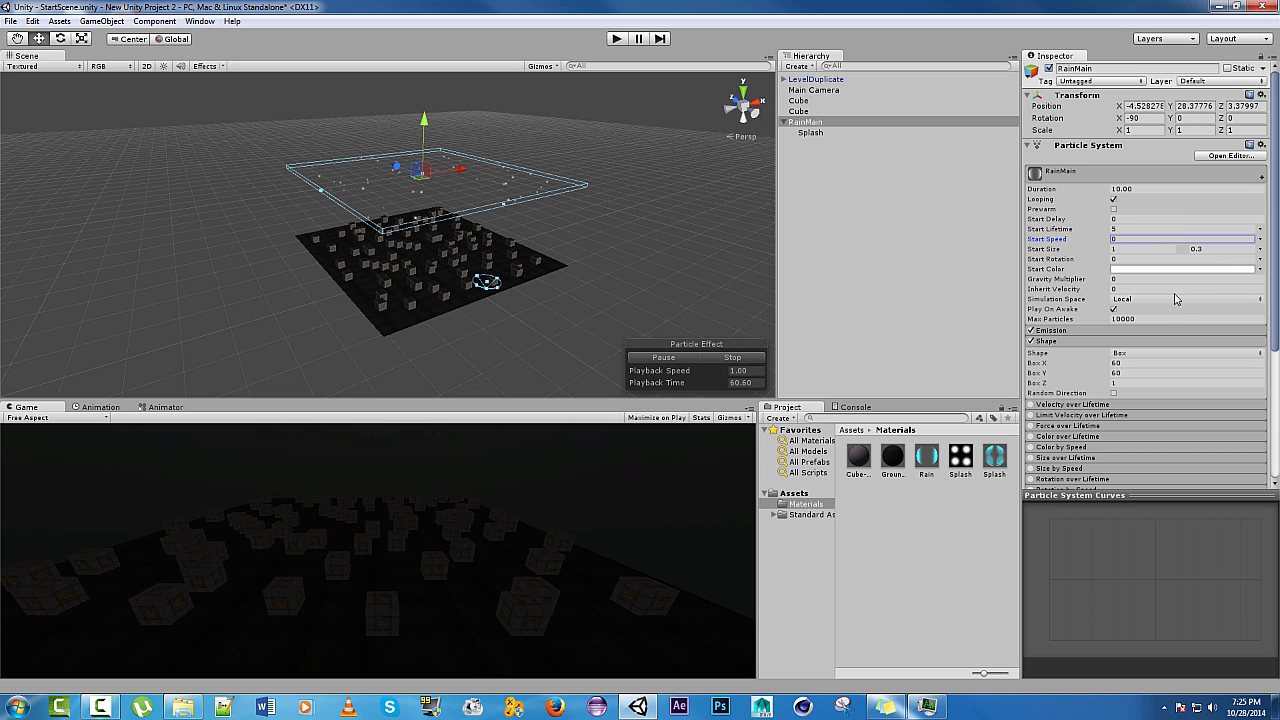
Set RainMain's emission rate to 1000, keeping the Start Color mode as Color.
{"action": "left_click", "coordinate": [1260, 270]}
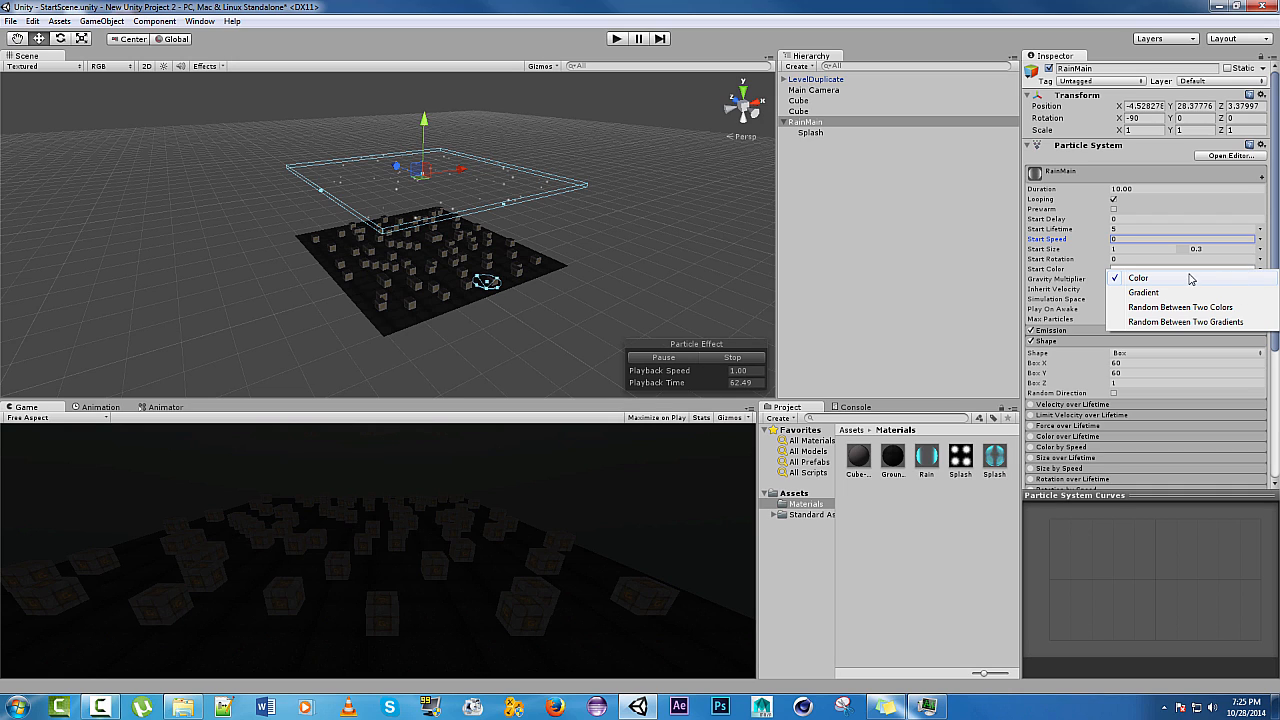
{"action": "left_click", "coordinate": [1110, 276]}
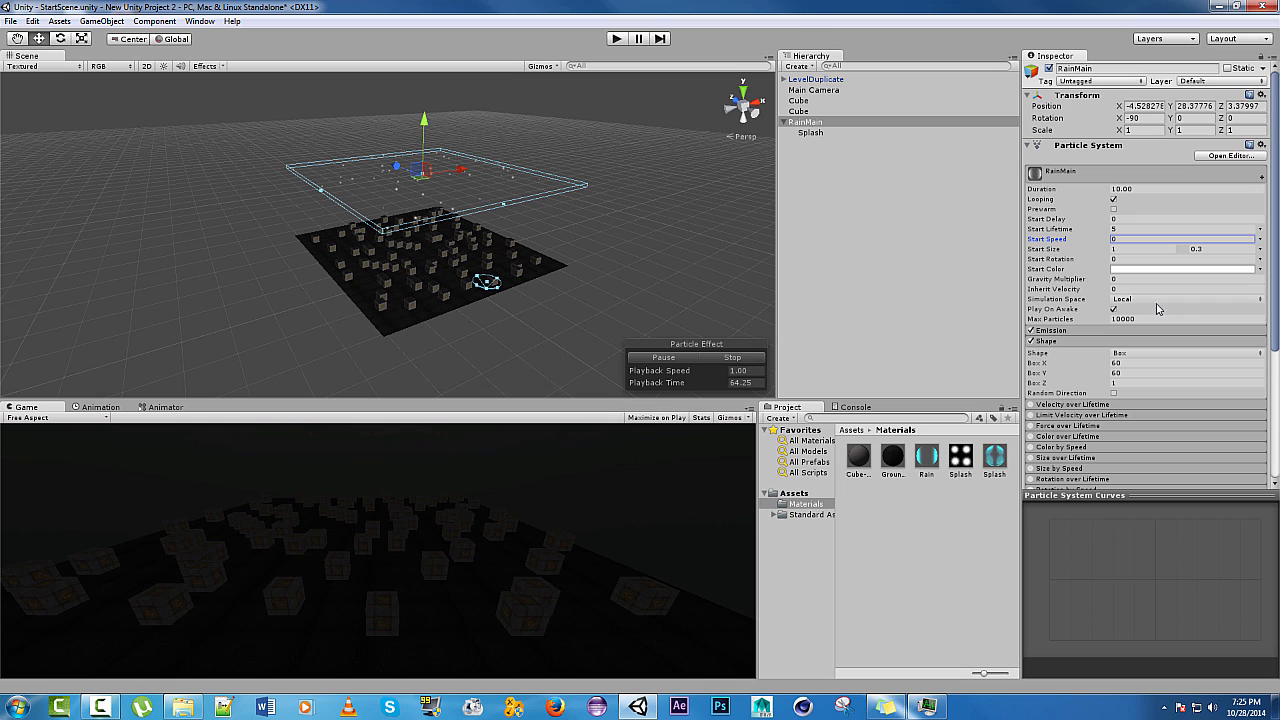
{"action": "left_click", "coordinate": [1115, 331]}
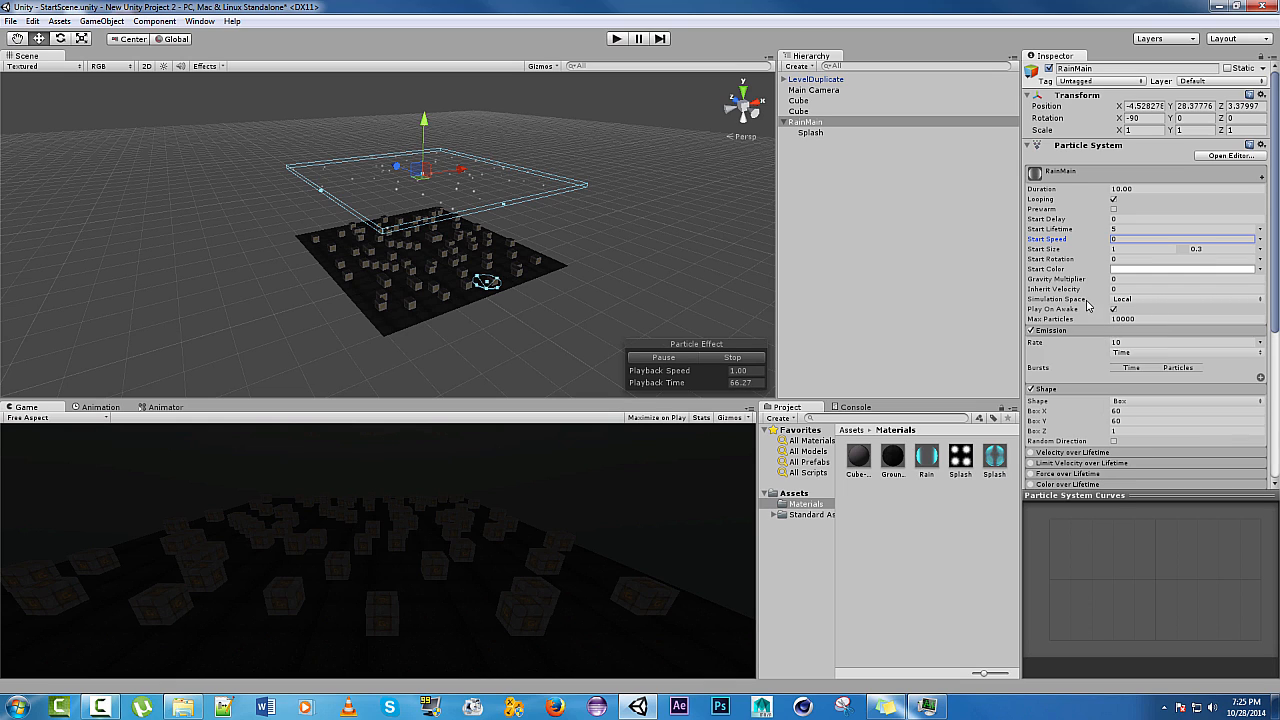
{"action": "scroll", "coordinate": [1086, 296], "scroll_direction": "down", "scroll_amount": 2}
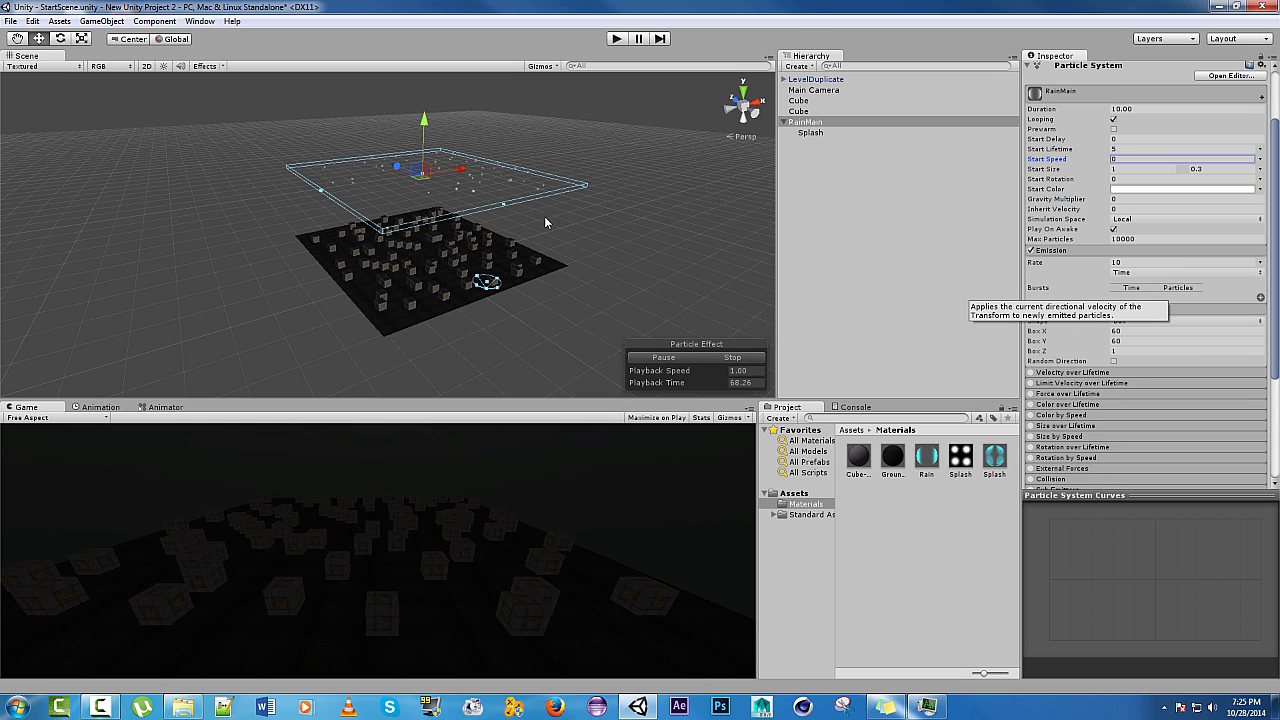
{"action": "left_click", "coordinate": [1174, 262]}
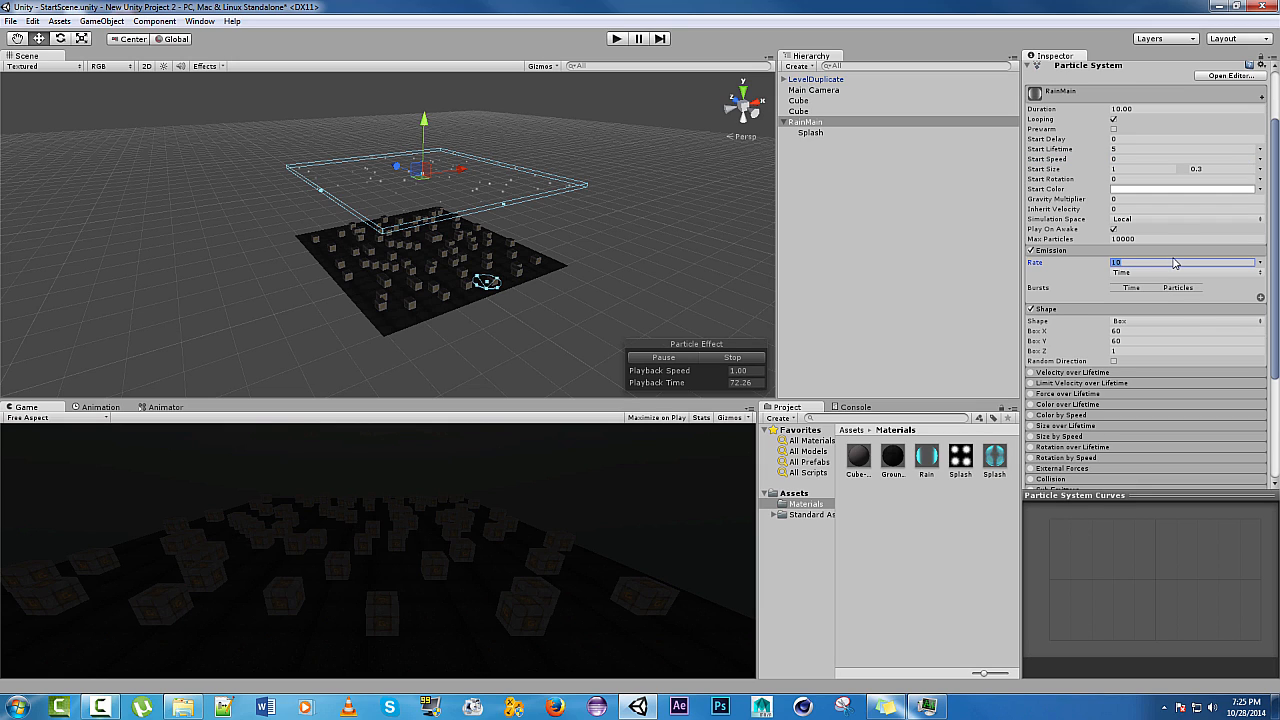
{"action": "type", "text": "1000"}
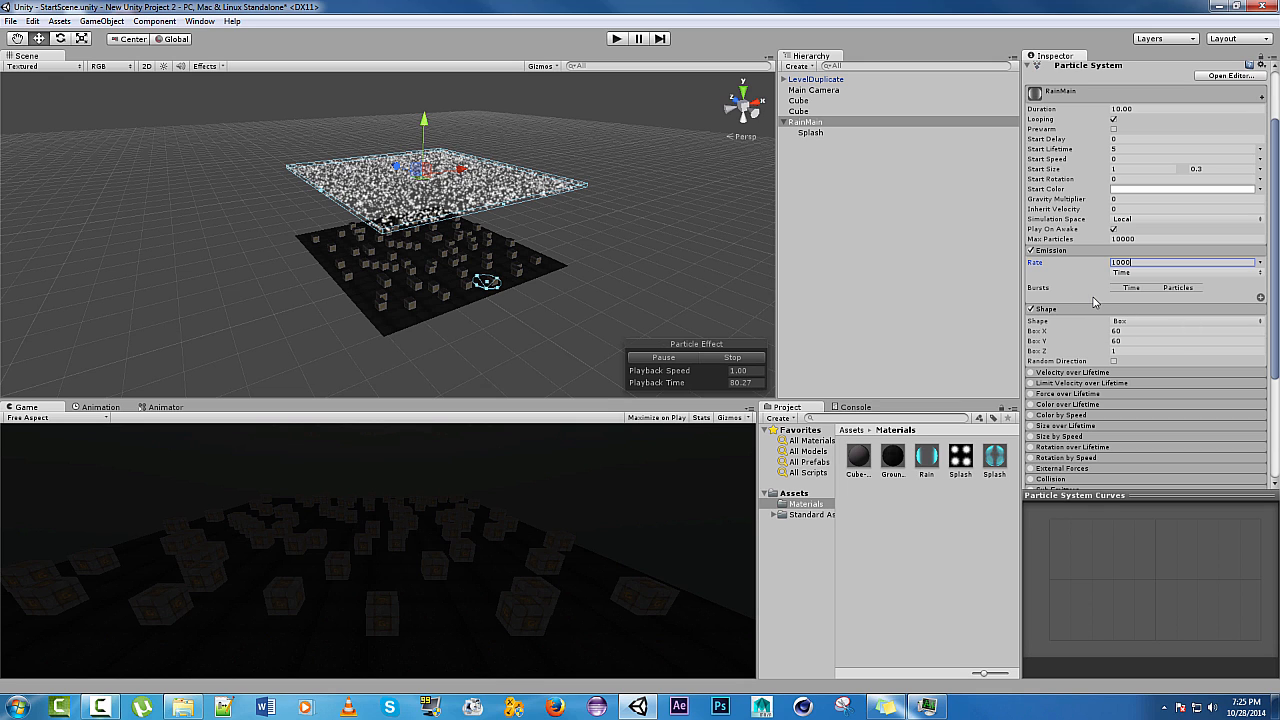
Enable Force over Lifetime on RainMain and set its Z force to -100.
{"action": "scroll", "coordinate": [1095, 300], "scroll_direction": "down", "scroll_amount": 3}
{"action": "left_click", "coordinate": [1046, 274]}
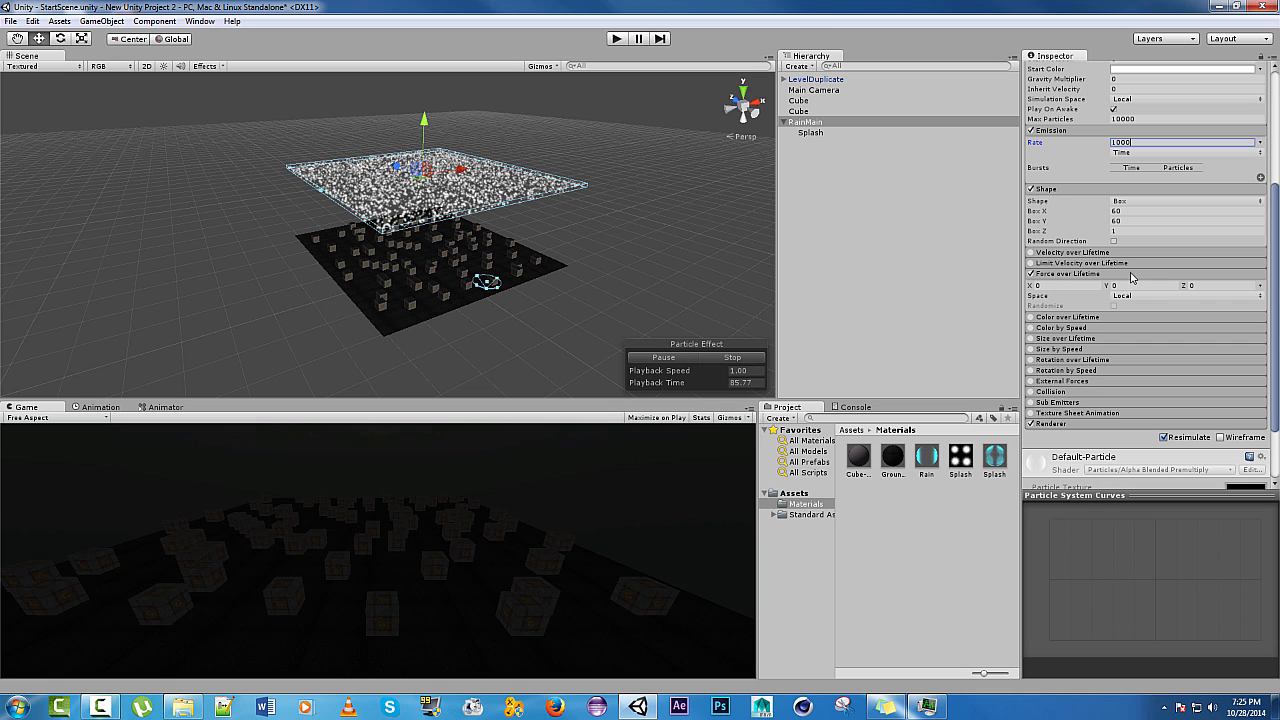
{"action": "left_click", "coordinate": [1226, 286]}
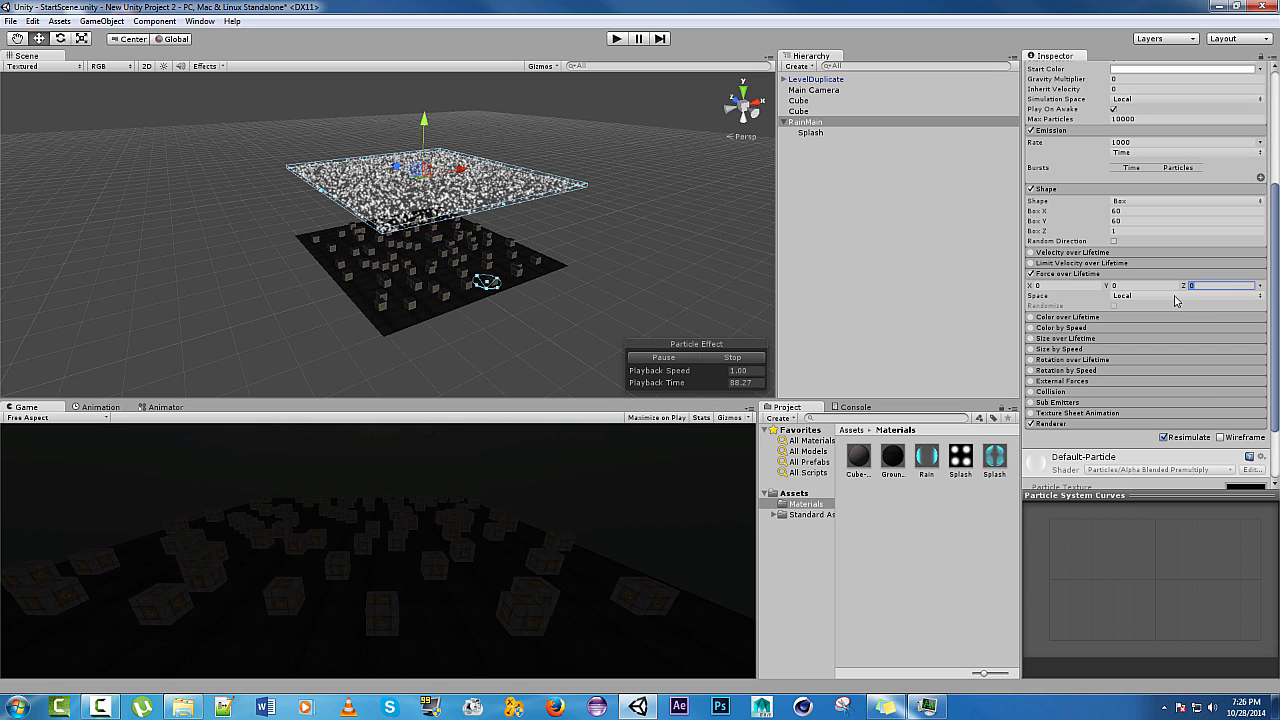
{"action": "type", "text": "-100"}
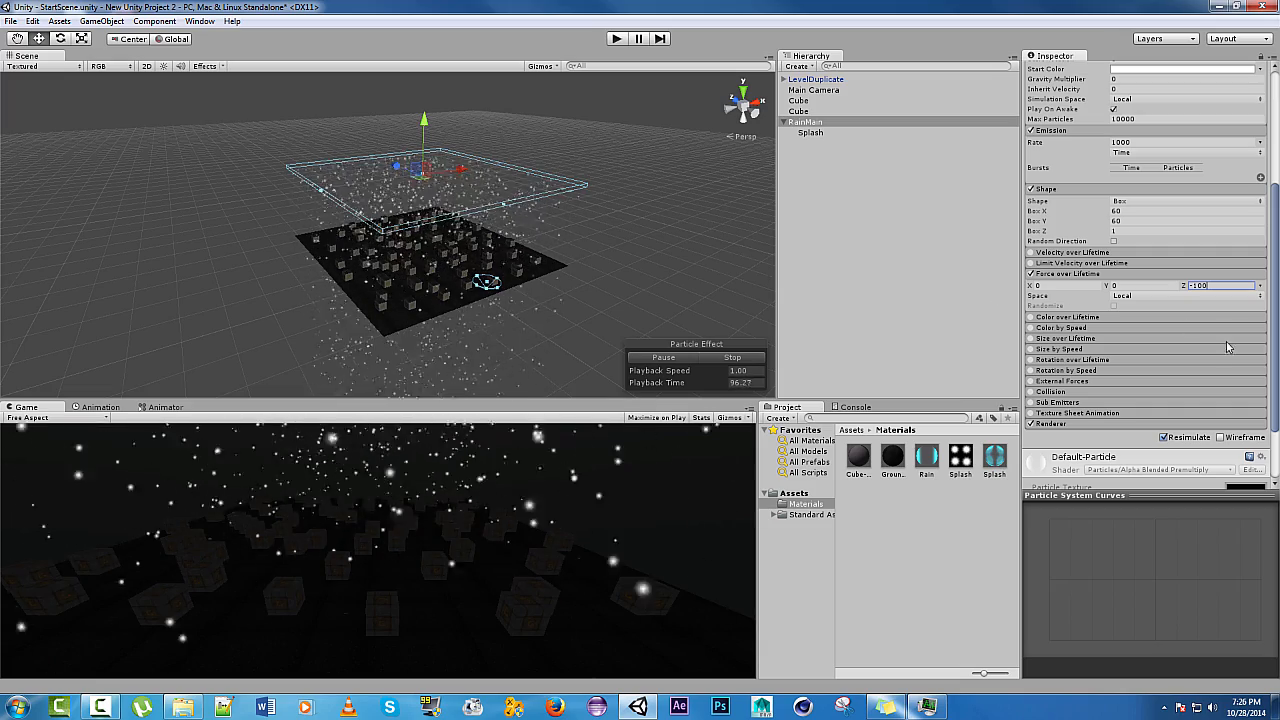
Check the Rain material's preview and Particles shader options, and assign the material to RainMain.
{"action": "scroll", "coordinate": [1180, 340], "scroll_direction": "down", "scroll_amount": 3}
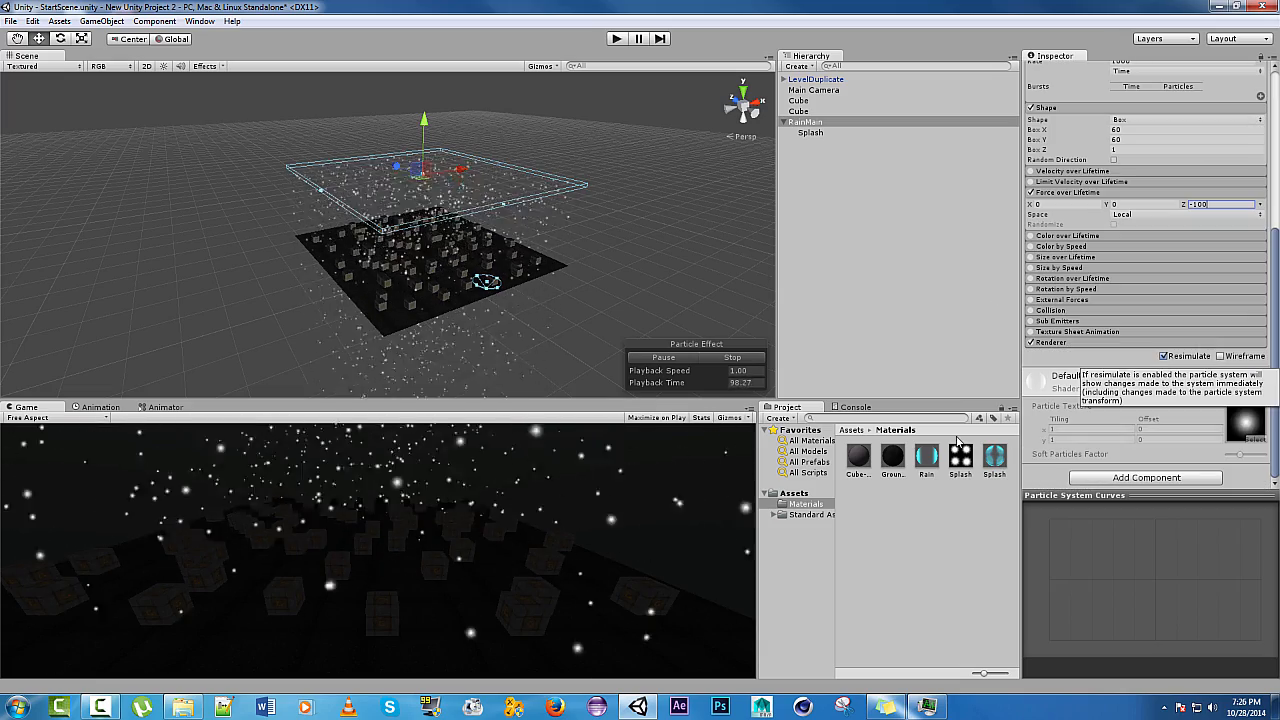
{"action": "left_click", "coordinate": [927, 458]}
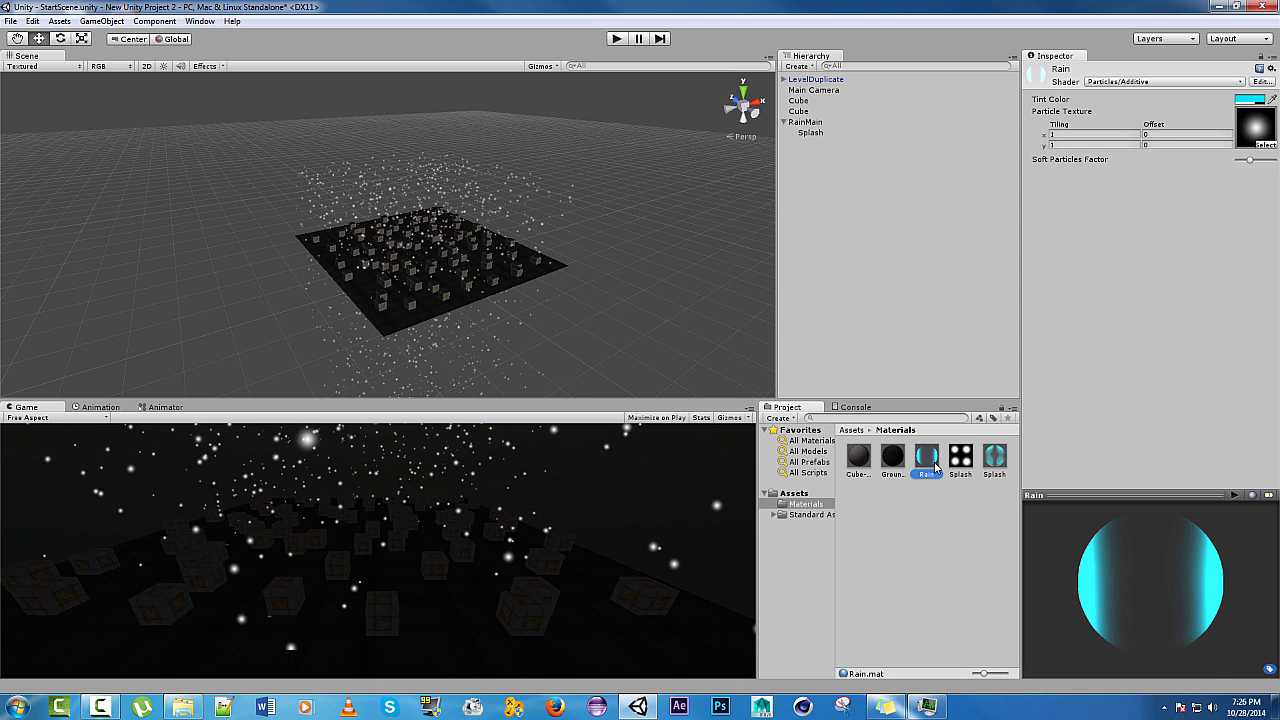
{"action": "left_click_drag", "start_coordinate": [1178, 538], "coordinate": [1155, 440]}
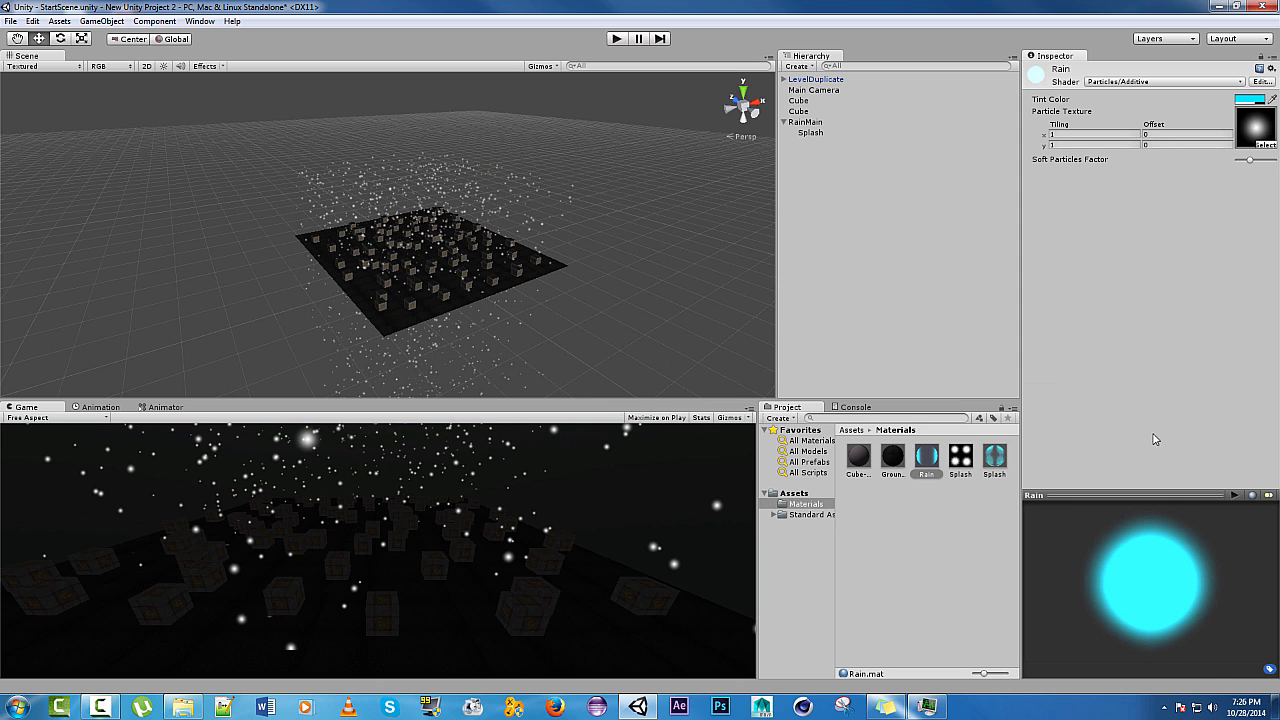
{"action": "left_click", "coordinate": [1097, 84]}
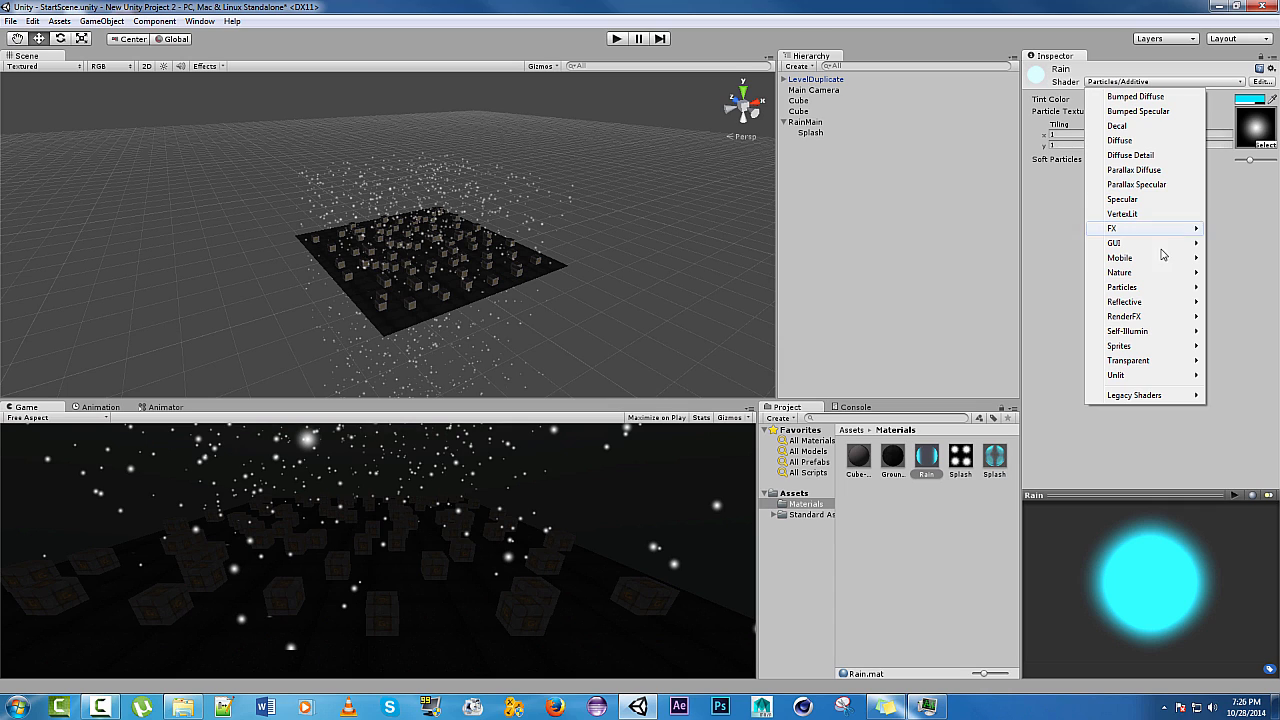
{"action": "mouse_move", "coordinate": [1147, 291]}
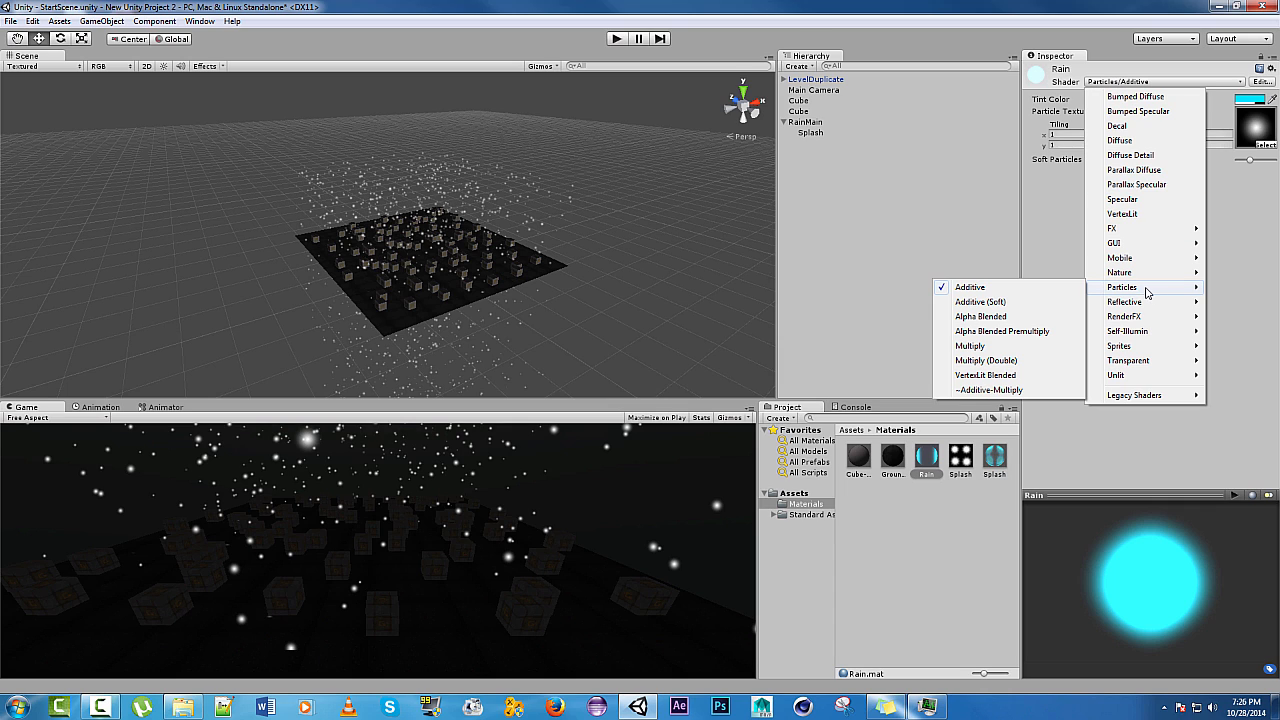
{"action": "left_click", "coordinate": [1253, 233]}
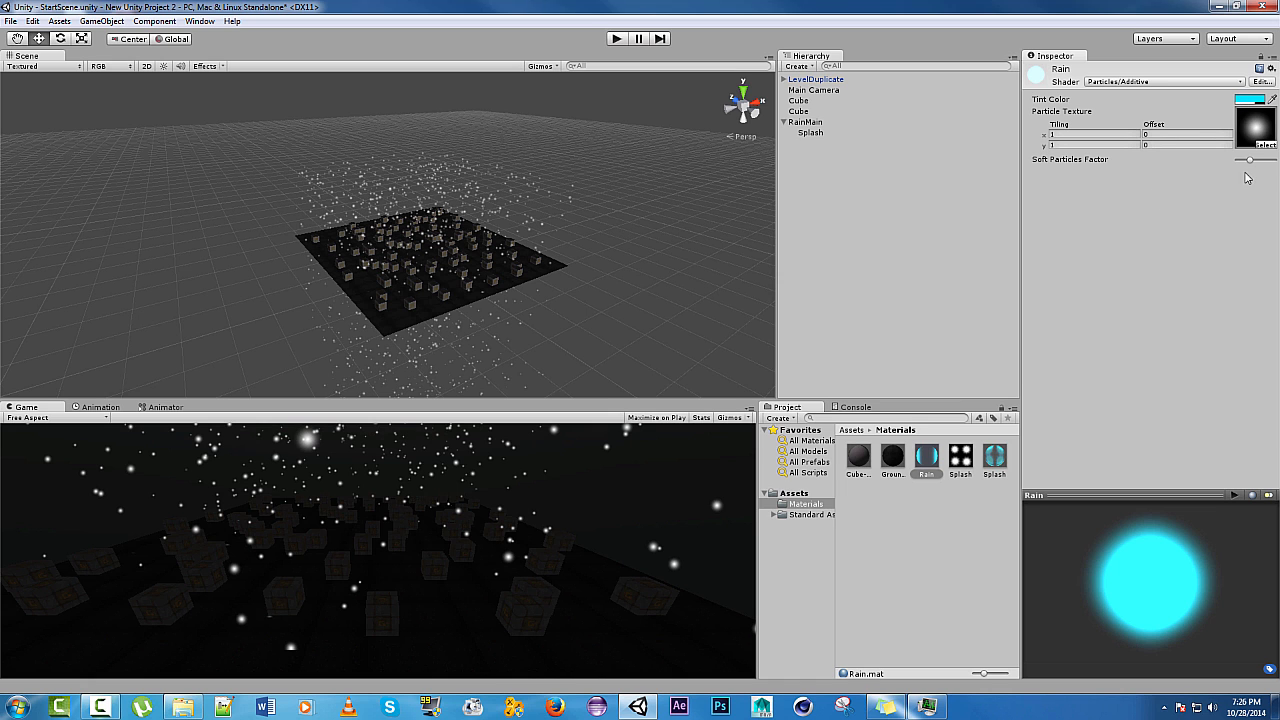
{"action": "left_click", "coordinate": [806, 122]}
{"action": "scroll", "coordinate": [1045, 447], "scroll_direction": "down", "scroll_amount": 10}
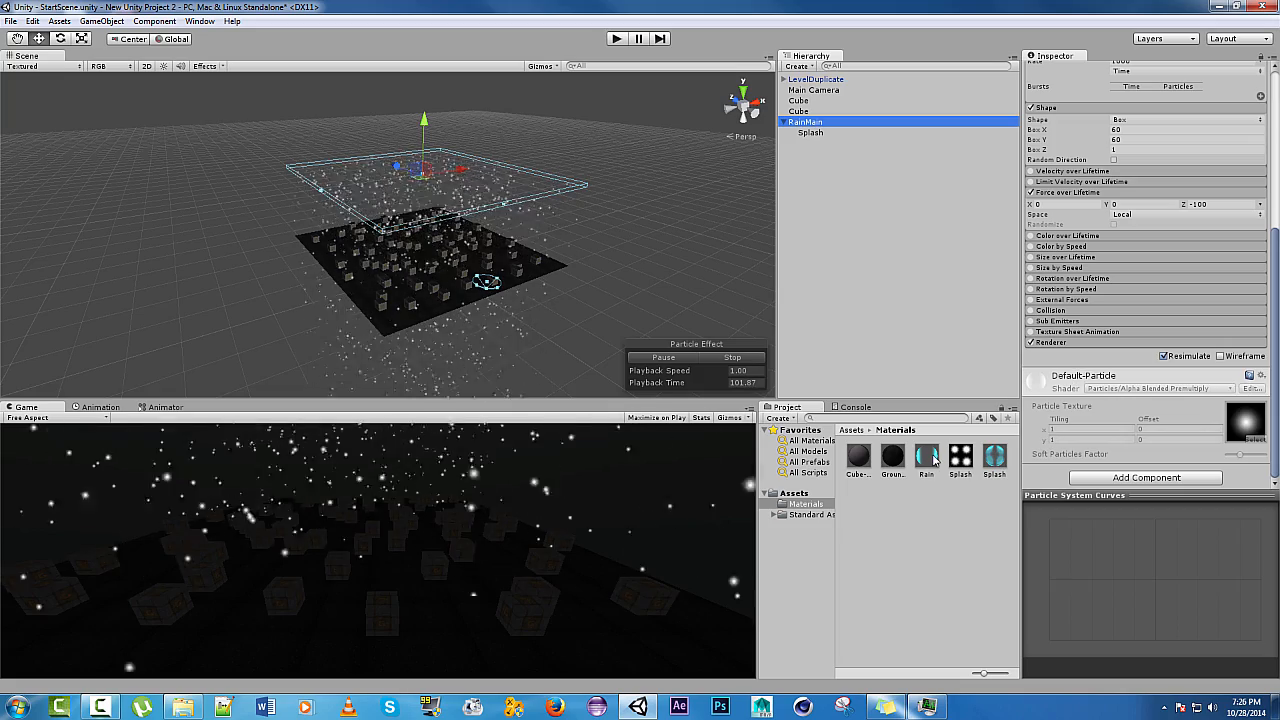
{"action": "left_click_drag", "start_coordinate": [927, 458], "coordinate": [1062, 487]}
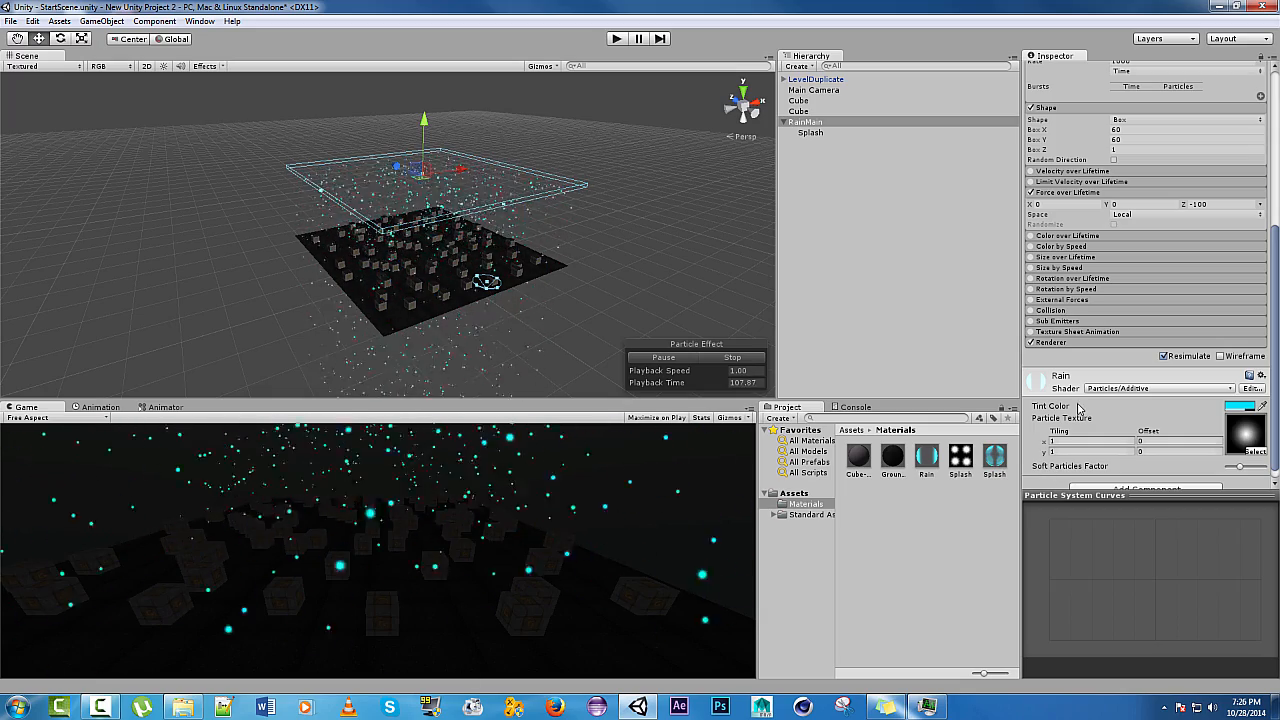
Set RainMain's render mode to Stretched Billboard with a Length Scale of 4.
{"action": "scroll", "coordinate": [1078, 318], "scroll_direction": "down", "scroll_amount": 1}
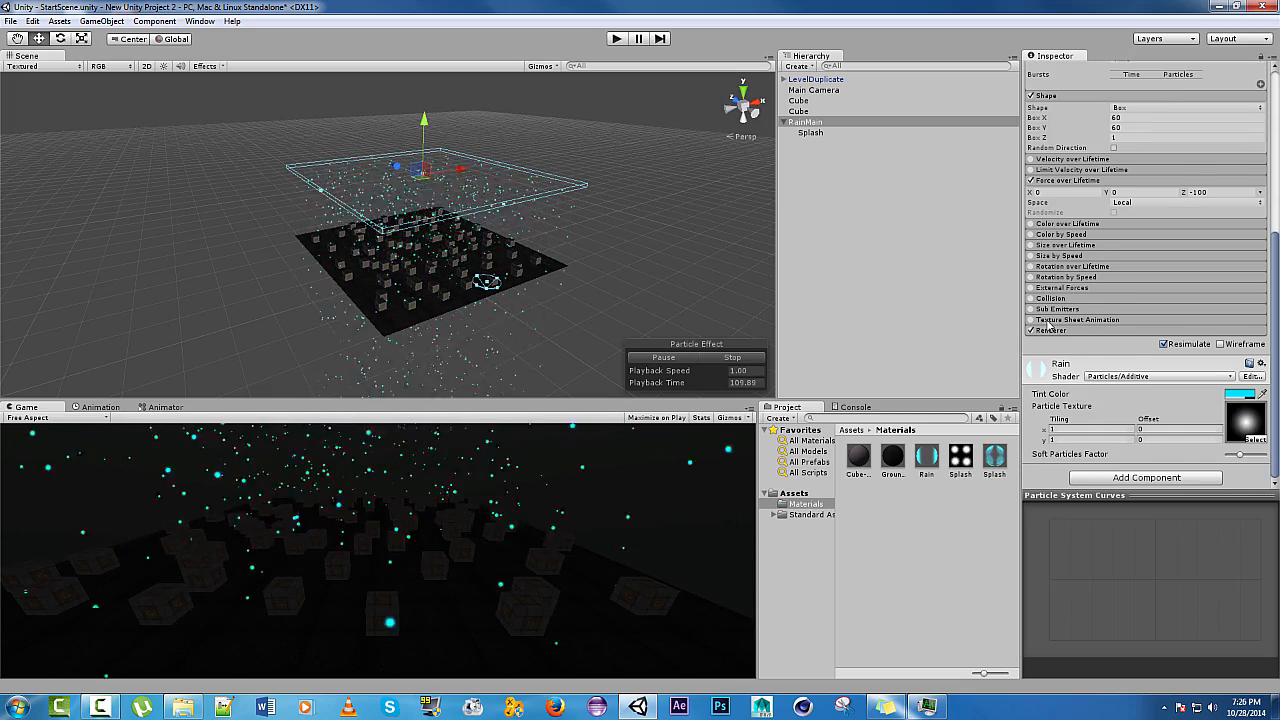
{"action": "scroll", "coordinate": [1080, 335], "scroll_direction": "down", "scroll_amount": 3}
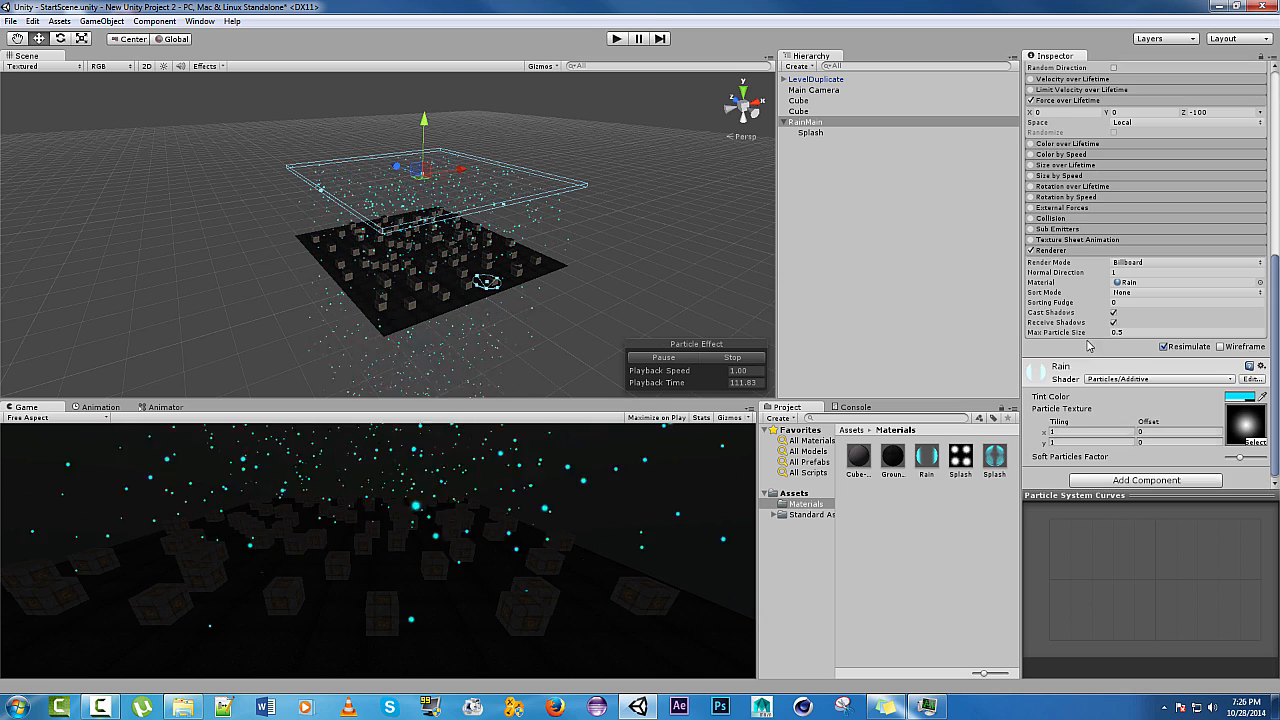
{"action": "left_click", "coordinate": [1147, 261]}
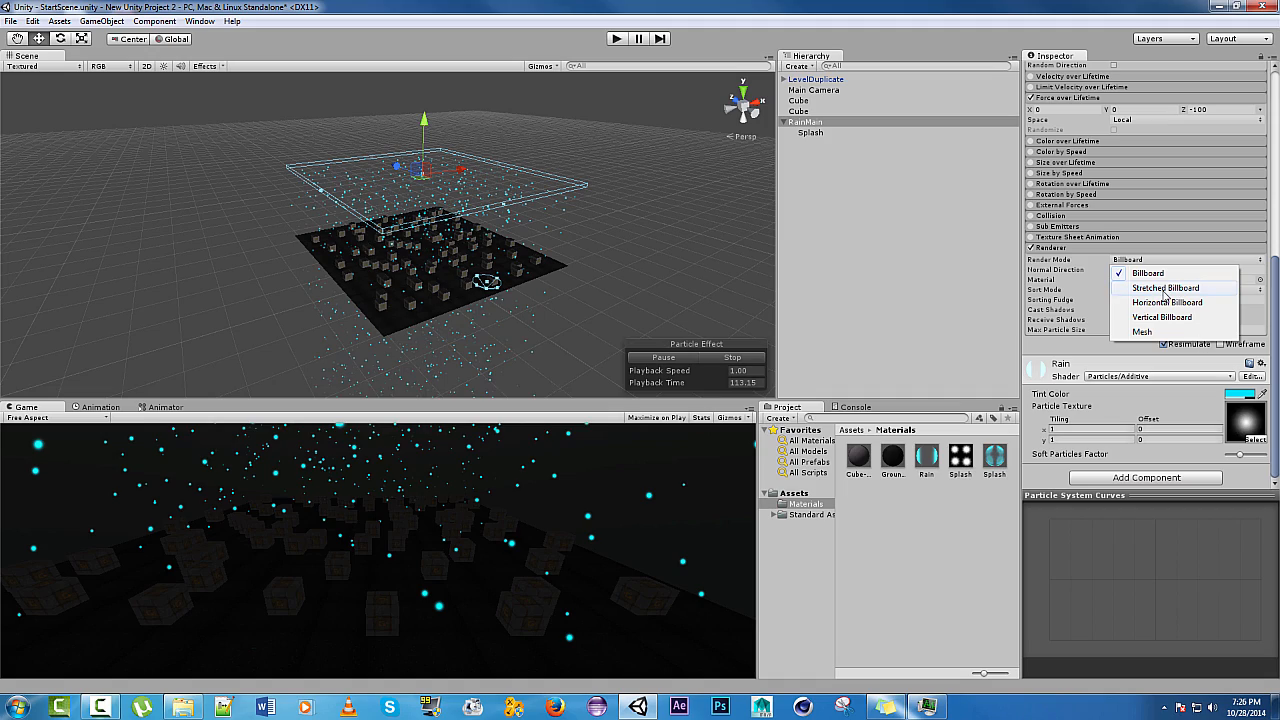
{"action": "left_click", "coordinate": [1165, 288]}
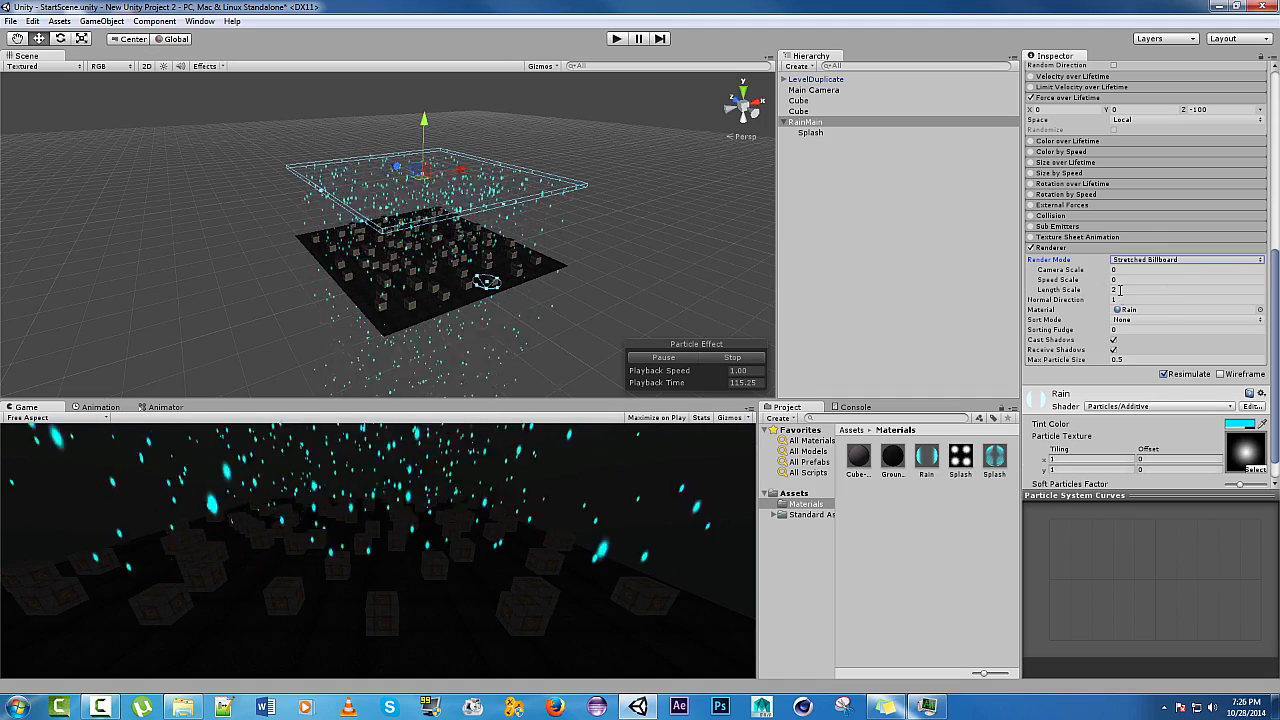
{"action": "left_click", "coordinate": [1078, 289]}
{"action": "type", "text": "4"}
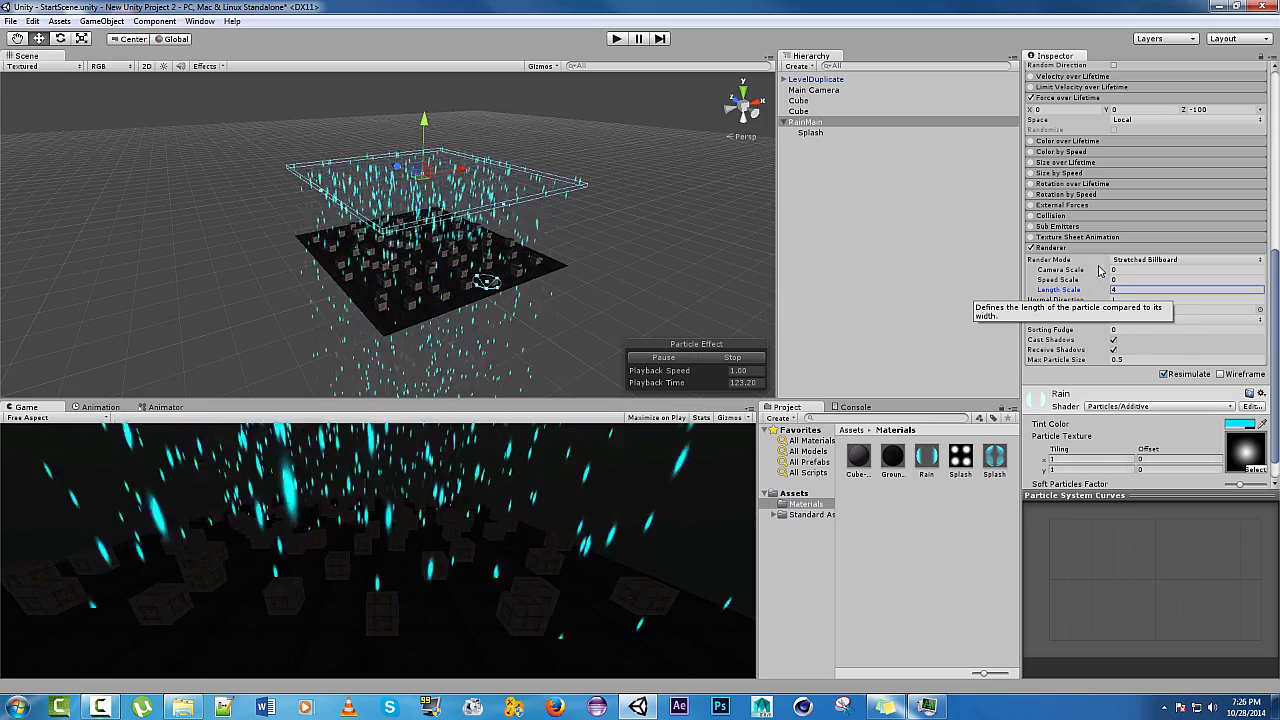
Set the renderer's Max Particle Size to 0.001 and turn off Cast Shadows and Receive Shadows.
{"action": "scroll", "coordinate": [1108, 317], "scroll_direction": "down", "scroll_amount": 1}
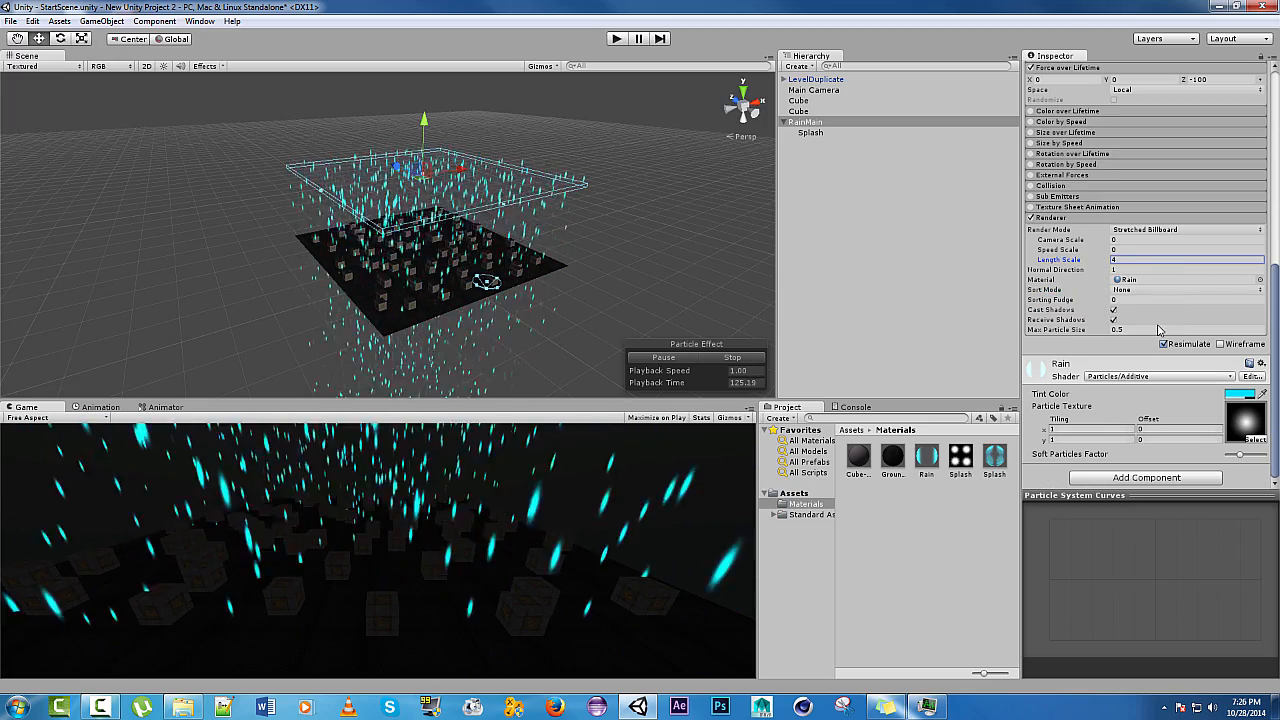
{"action": "left_click", "coordinate": [1120, 329]}
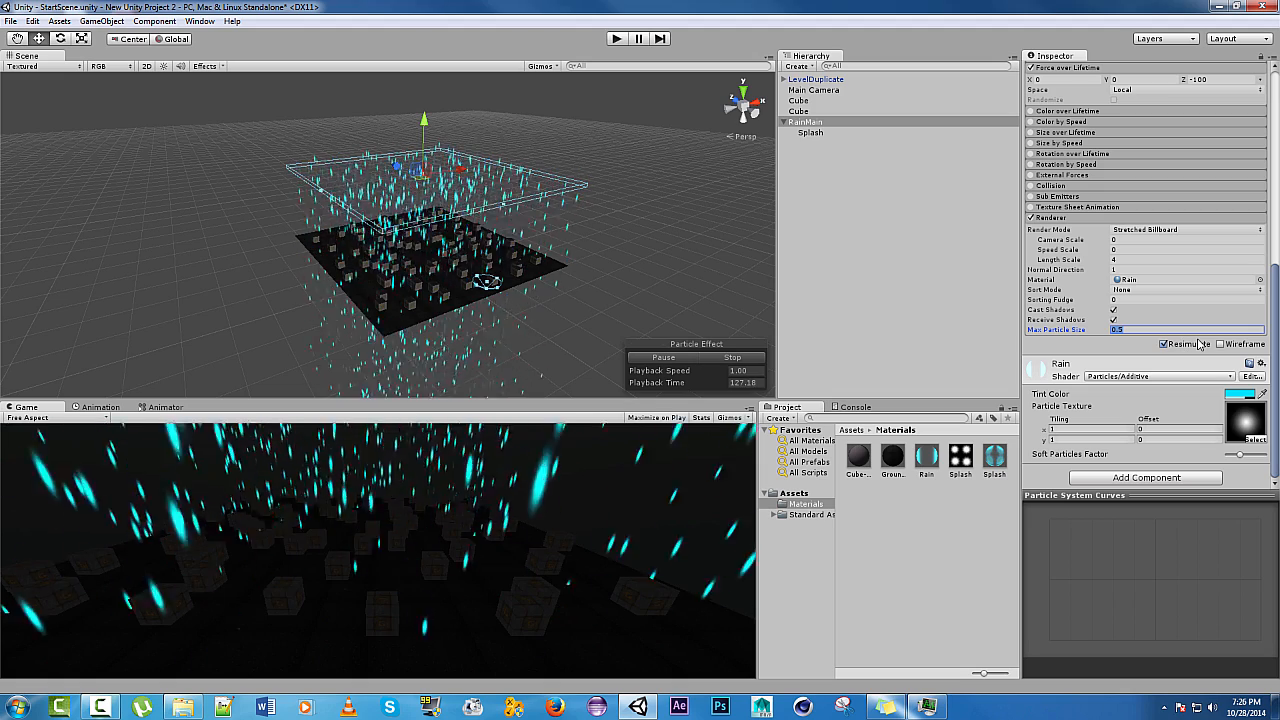
{"action": "type", "text": "001"}
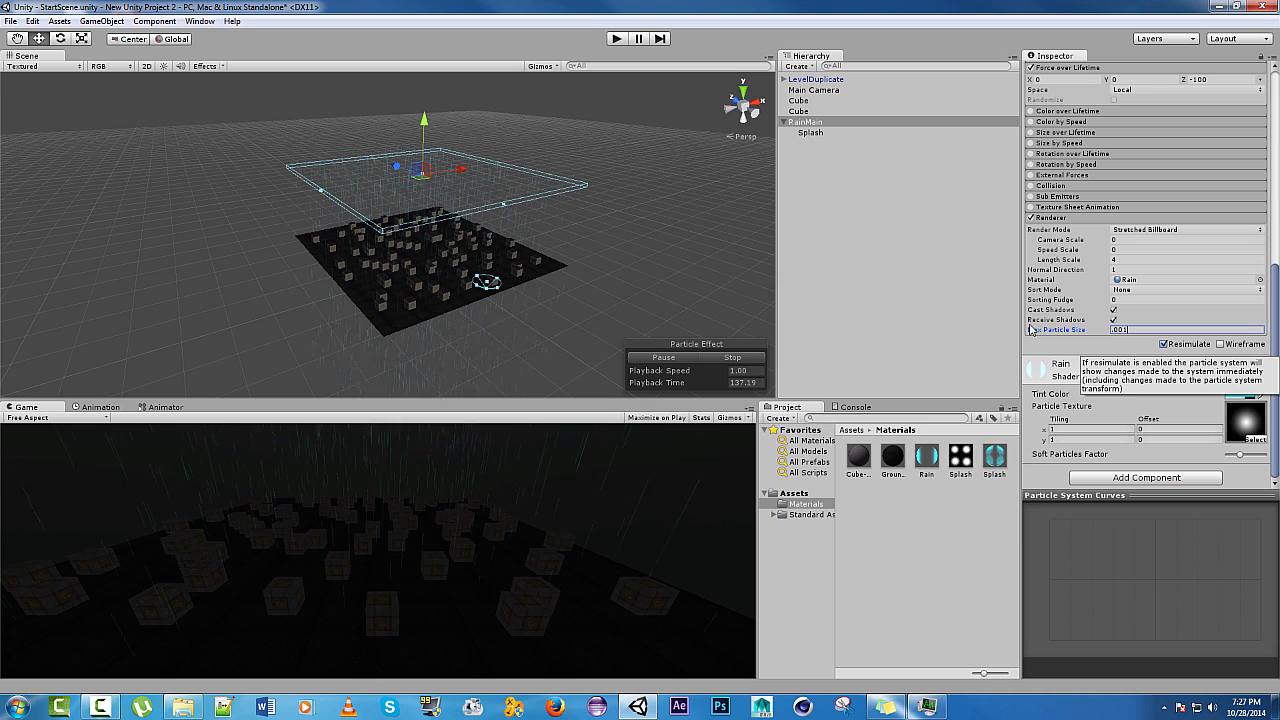
{"action": "left_click", "coordinate": [1113, 309]}
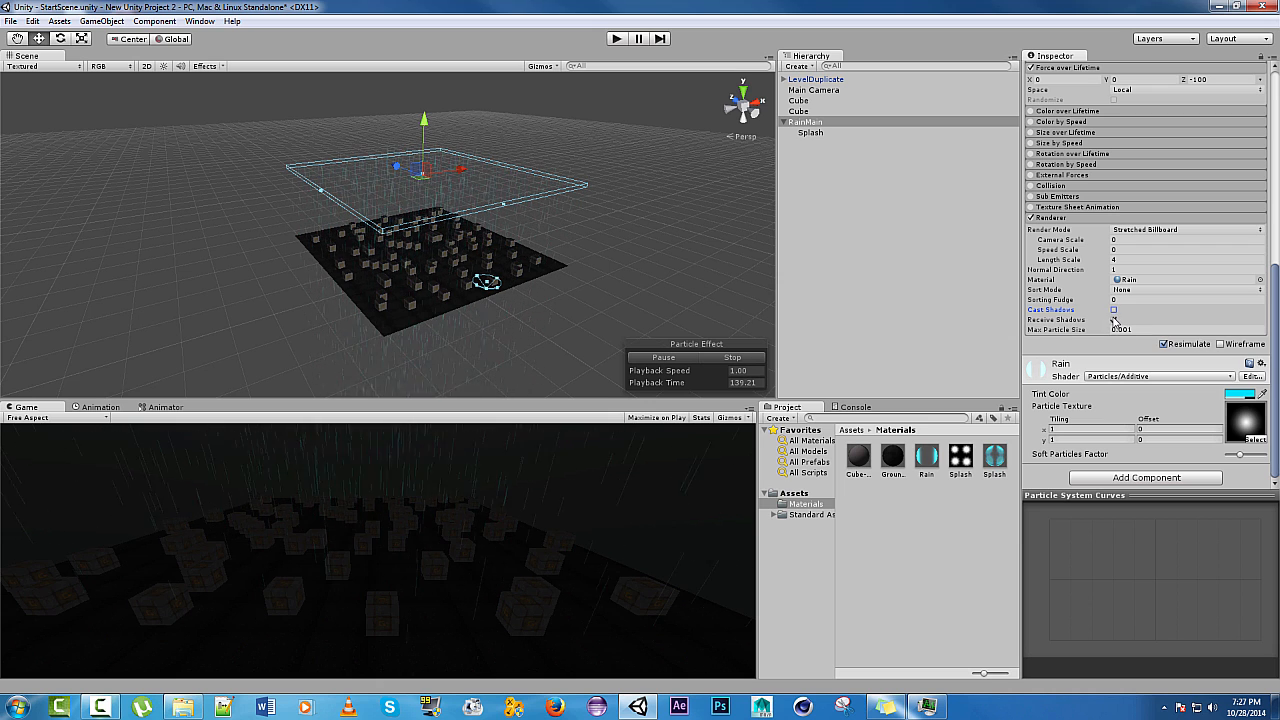
{"action": "left_click", "coordinate": [1114, 320]}
Enable Size over Lifetime and lower the size curve's starting point to about 0.5 so it rises to 1.0.
{"action": "scroll", "coordinate": [1092, 255], "scroll_direction": "up", "scroll_amount": 2}
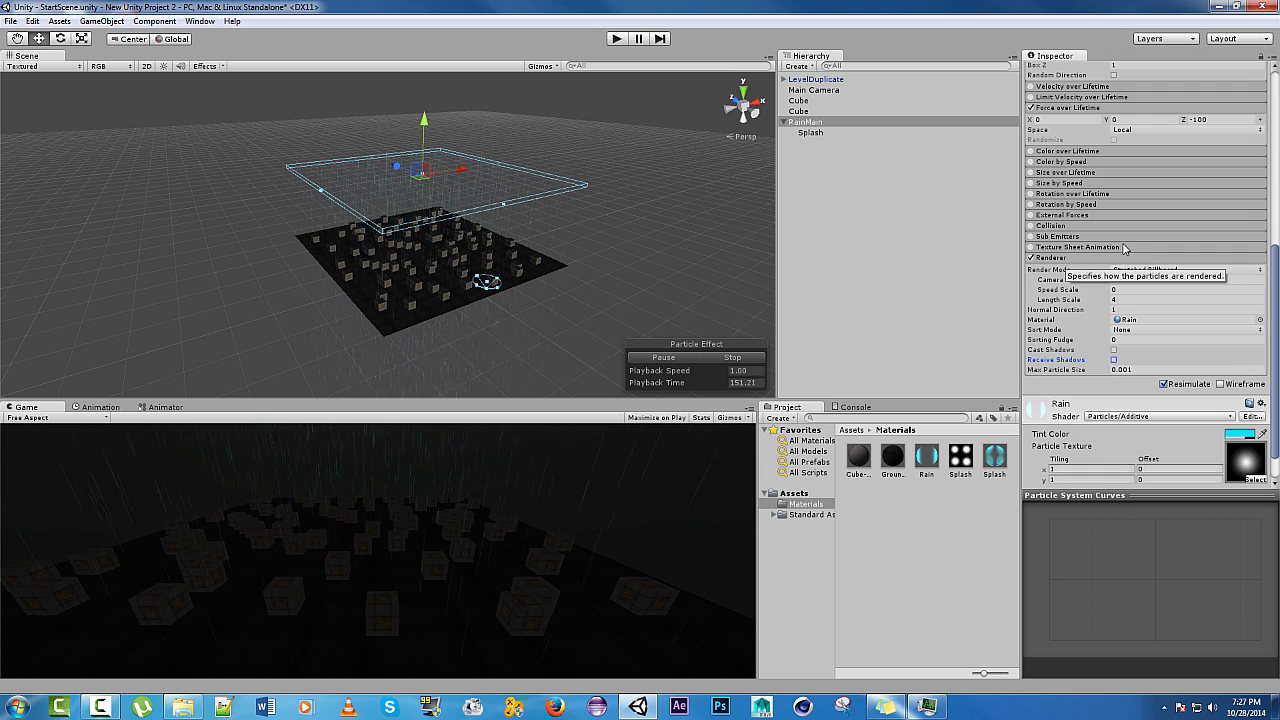
{"action": "left_click", "coordinate": [1044, 174]}
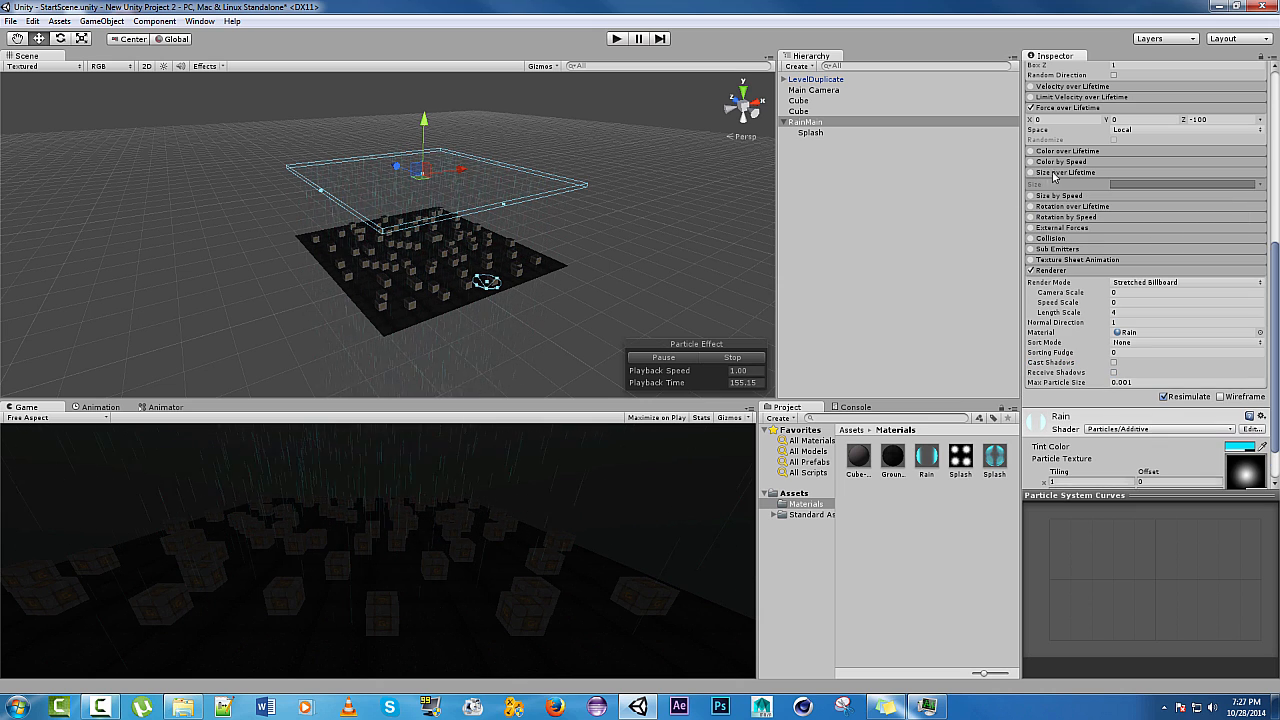
{"action": "left_click", "coordinate": [1154, 186]}
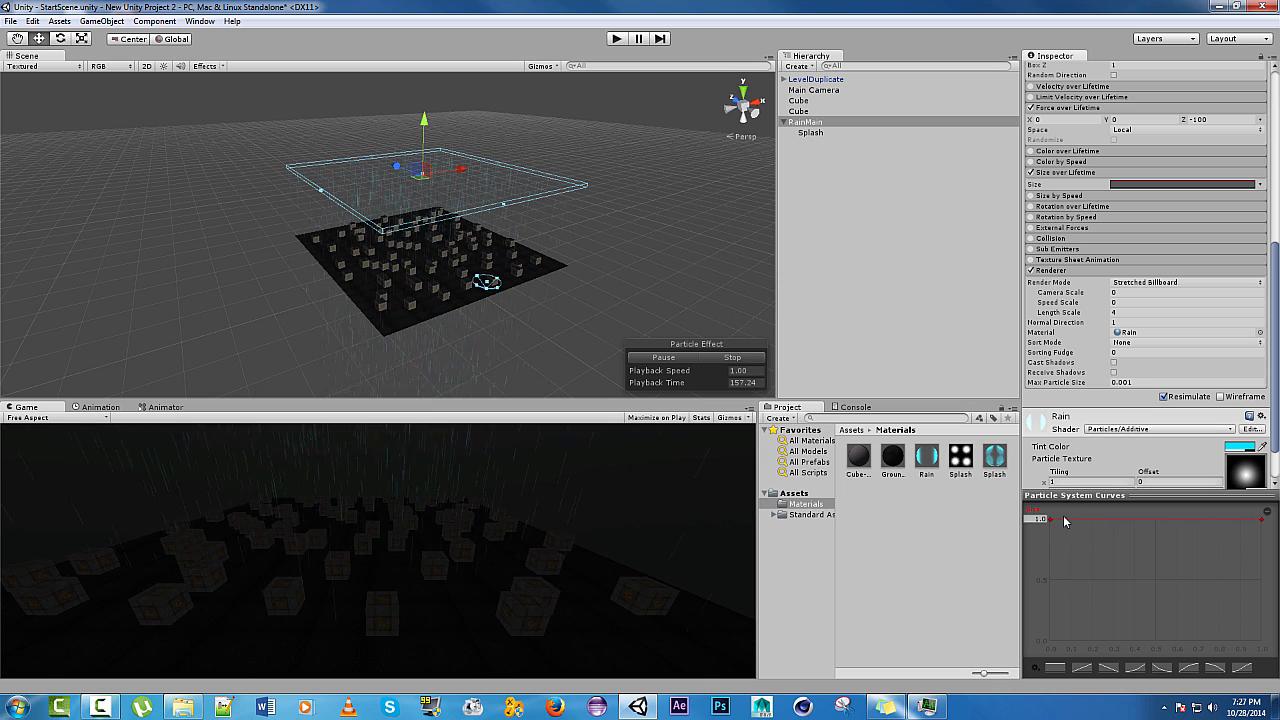
{"action": "left_click_drag", "start_coordinate": [1052, 521], "coordinate": [1056, 591]}
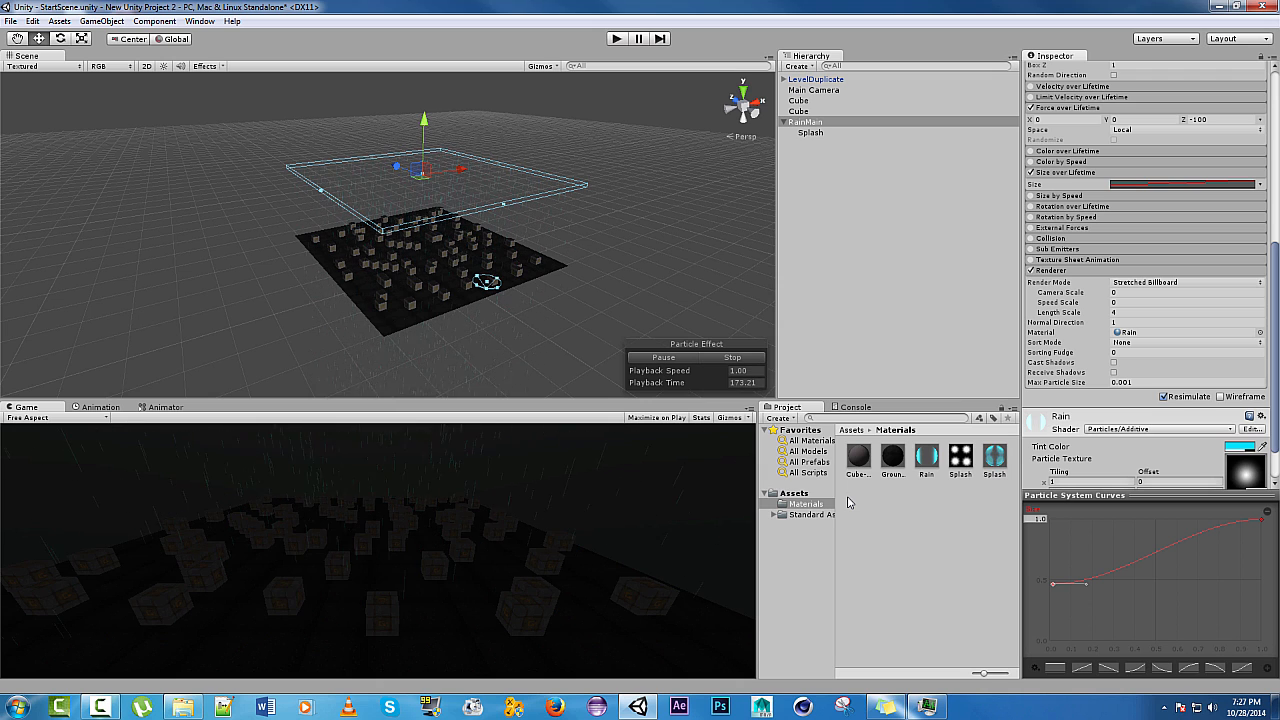
Enable Collision and Sub Emitters on RainMain and assign Splash as the first Collision sub emitter.
{"action": "left_click", "coordinate": [1031, 249]}
{"action": "left_click", "coordinate": [1069, 249]}
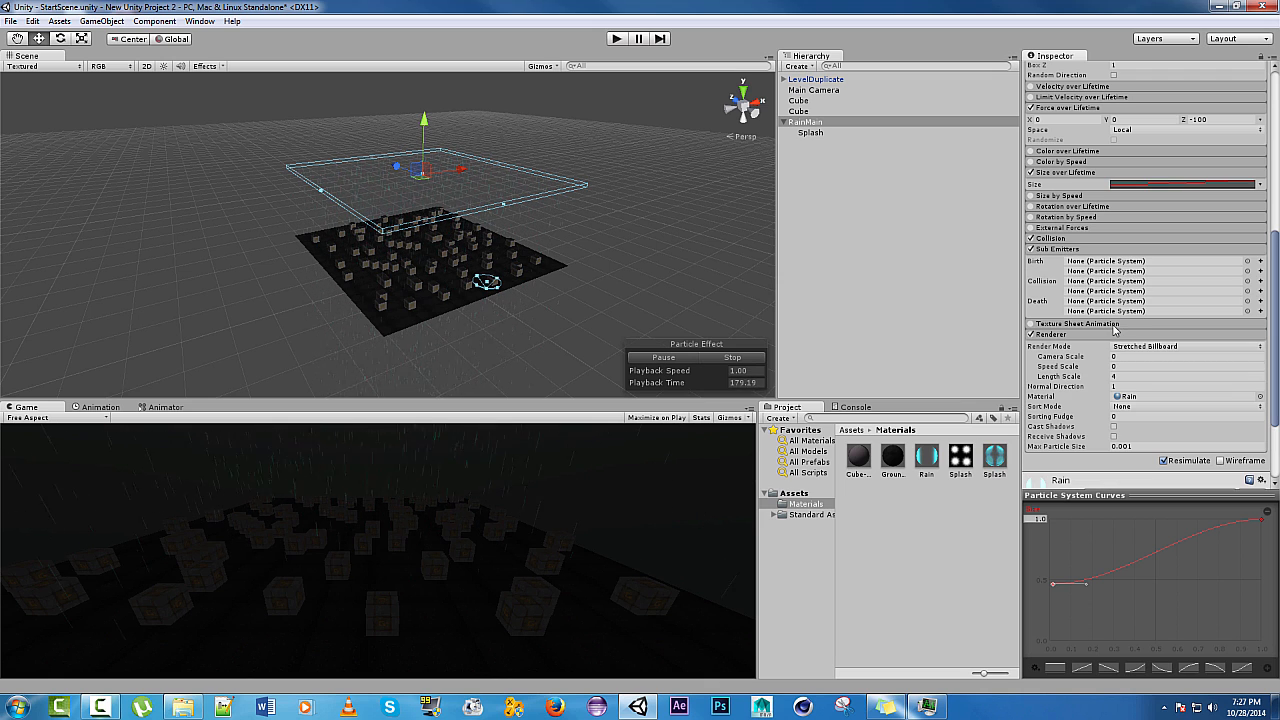
{"action": "left_click", "coordinate": [1247, 282]}
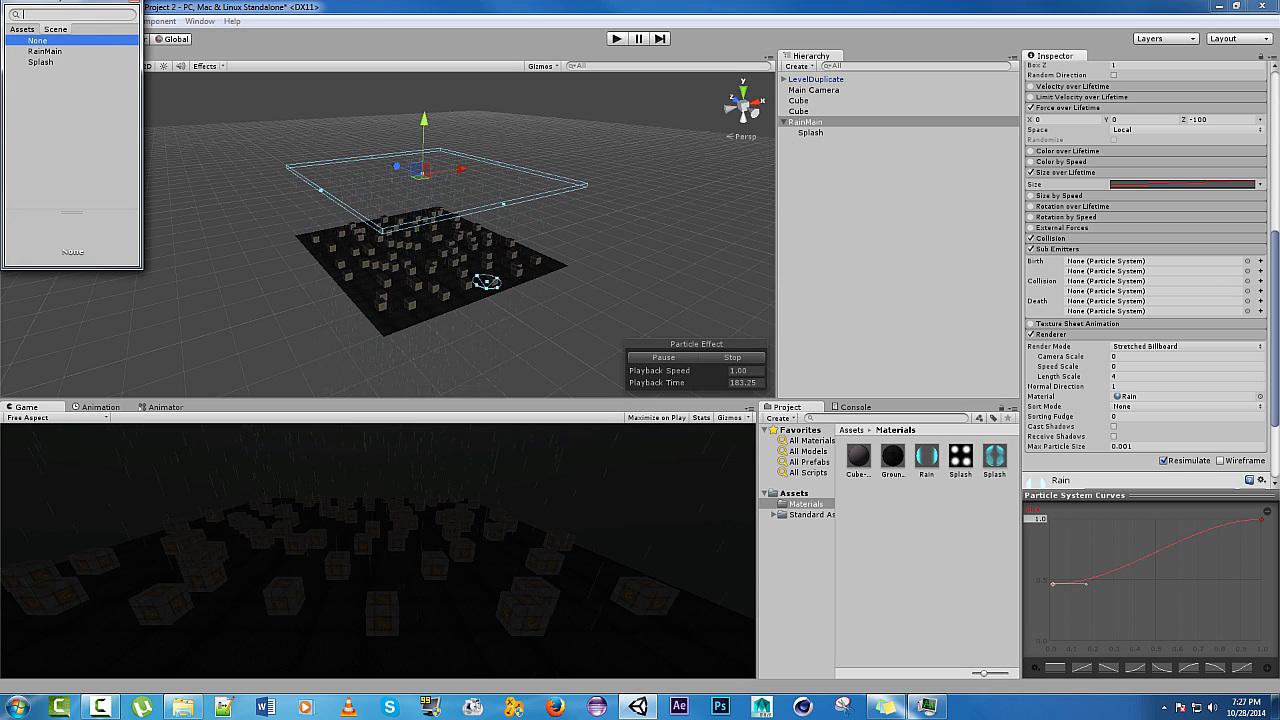
{"action": "double_click", "coordinate": [58, 64]}
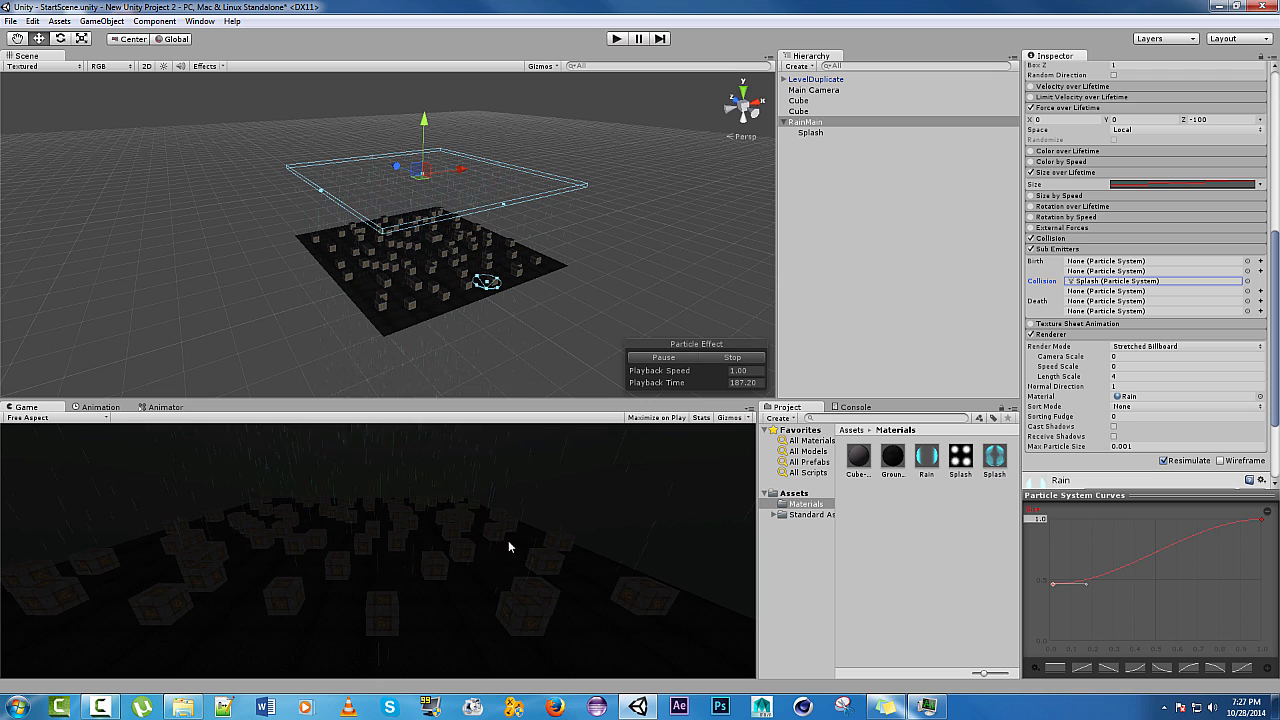
Expand RainMain's Collision settings and add a Mesh Collider to all Ground Alone objects under LevelDuplicate's Ground group.
{"action": "left_click", "coordinate": [1069, 239]}
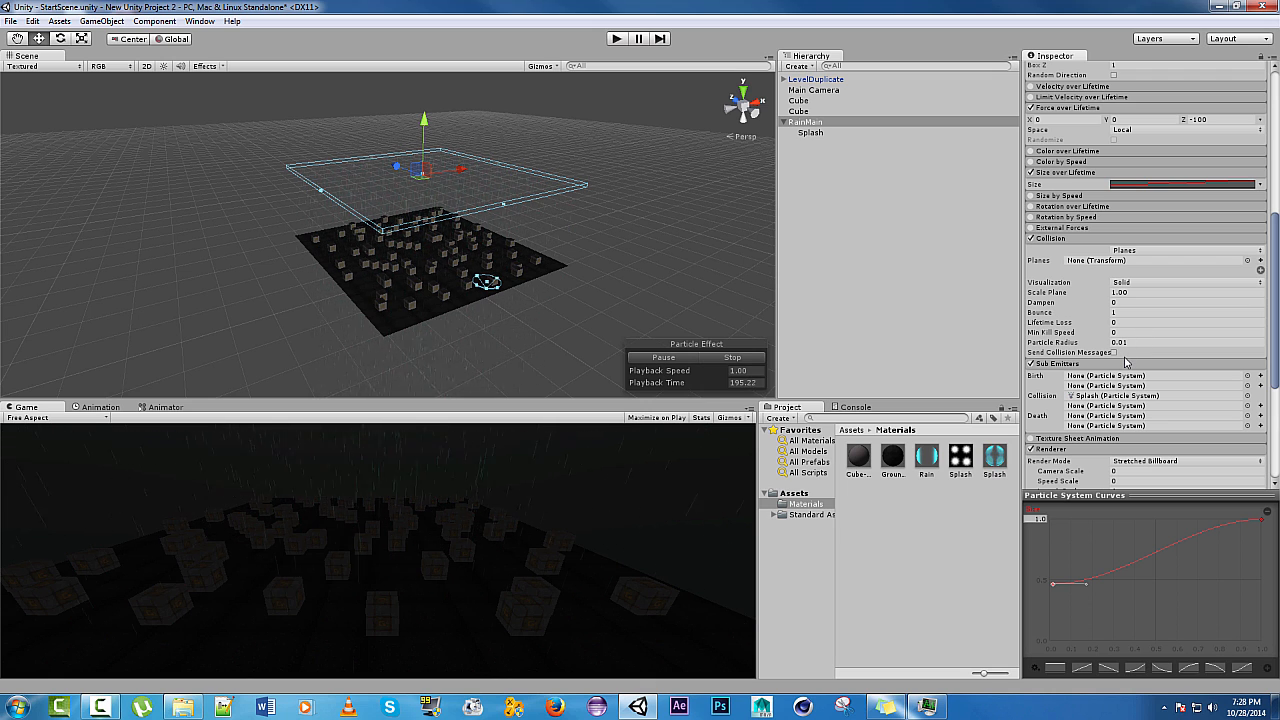
{"action": "left_click", "coordinate": [784, 80]}
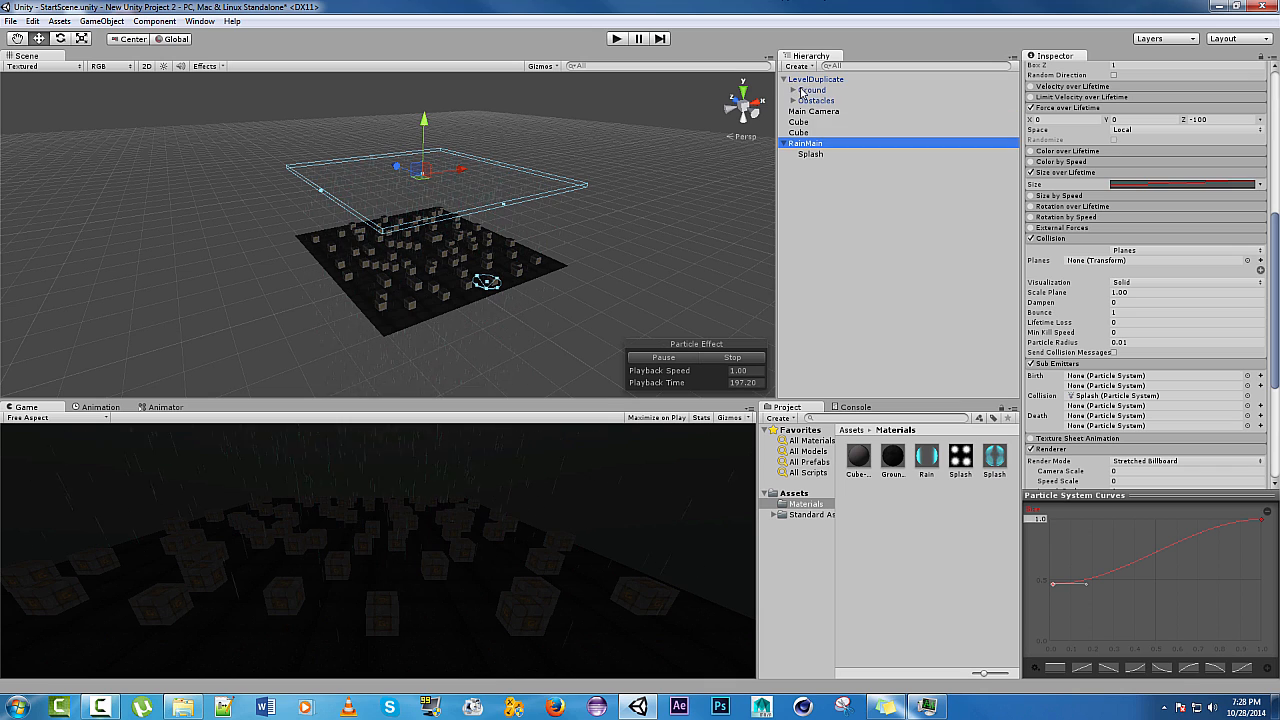
{"action": "left_click", "coordinate": [793, 91]}
{"action": "left_click", "coordinate": [829, 101]}
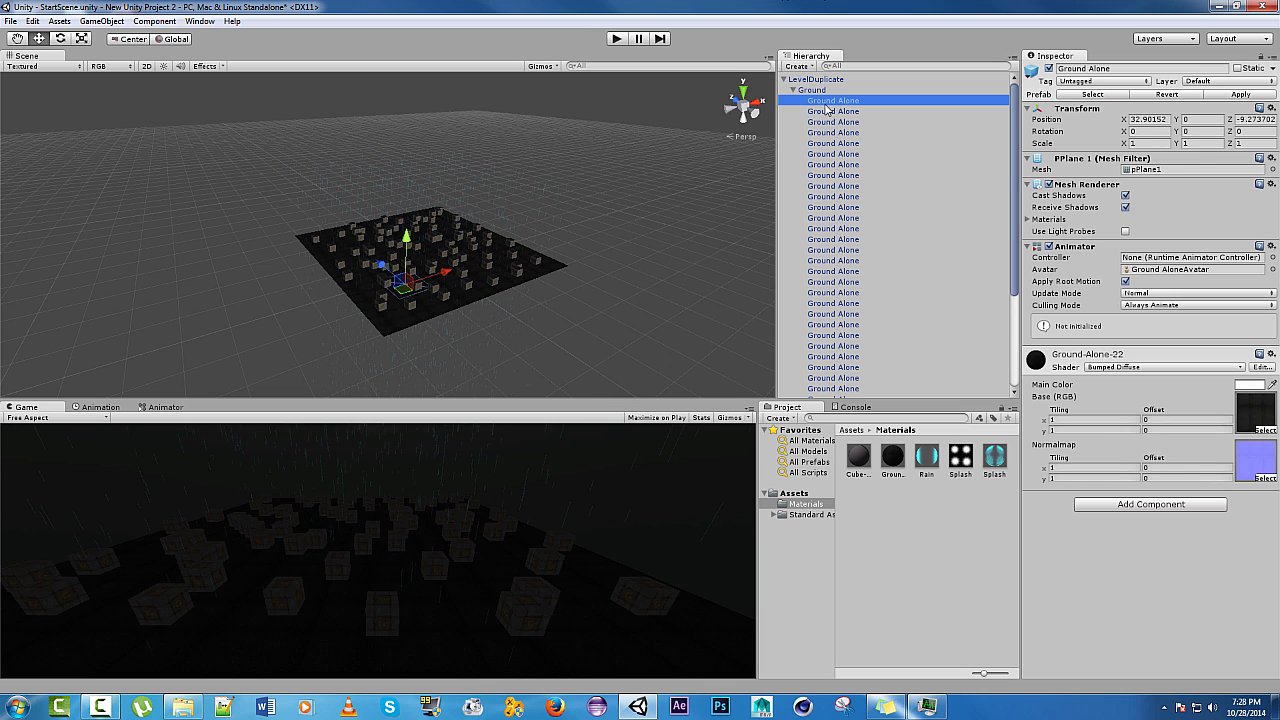
{"action": "scroll", "coordinate": [828, 110], "scroll_direction": "down", "scroll_amount": 5}
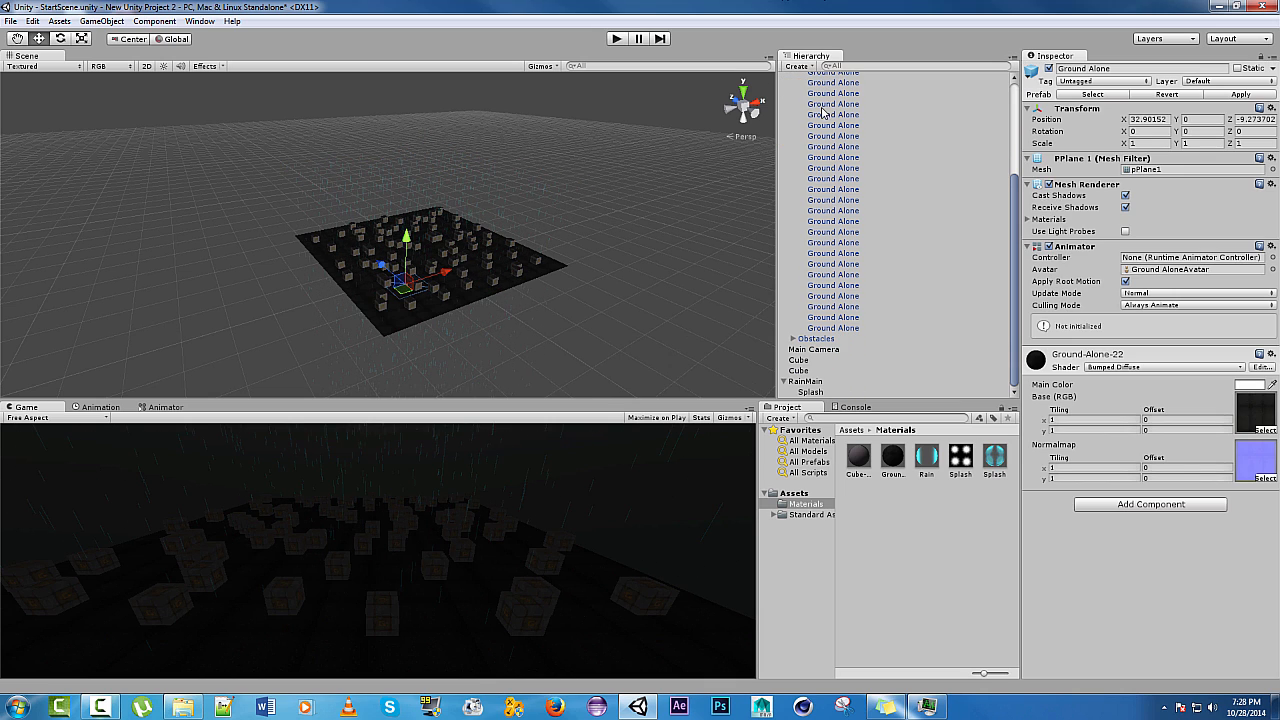
{"action": "left_click", "coordinate": [848, 326], "text": "shift"}
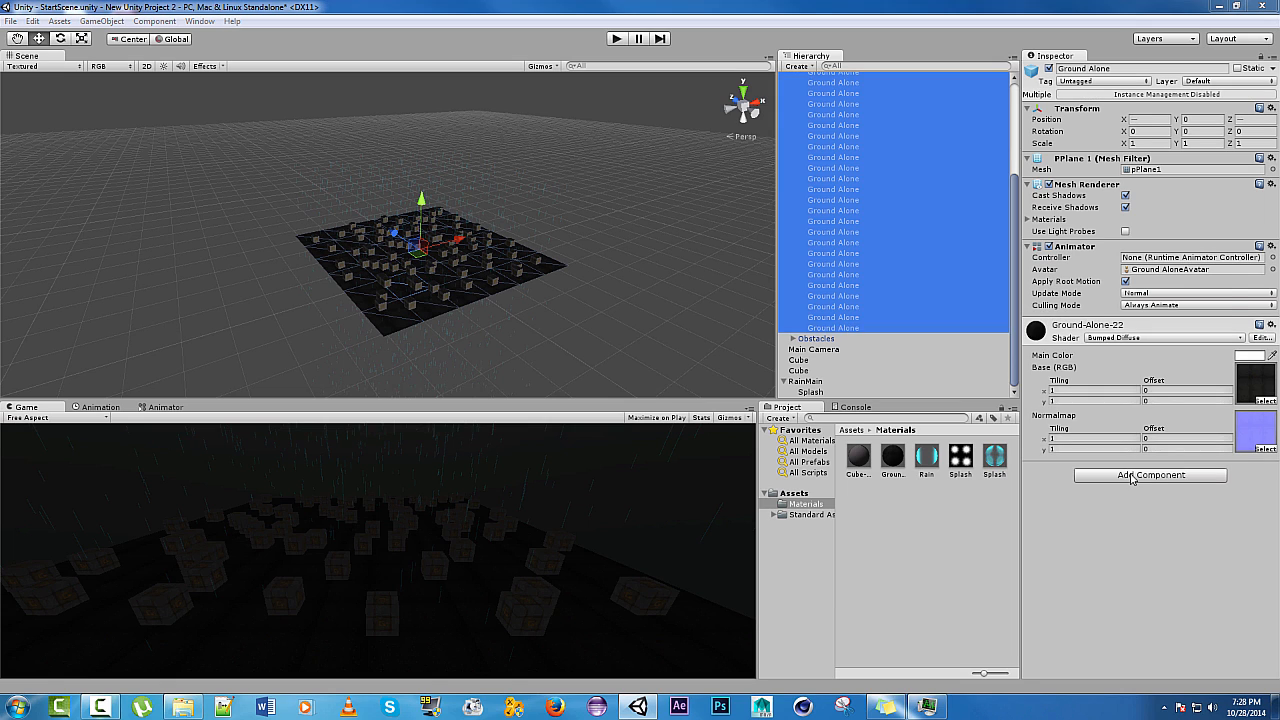
{"action": "left_click", "coordinate": [1134, 478]}
{"action": "left_click", "coordinate": [1102, 325]}
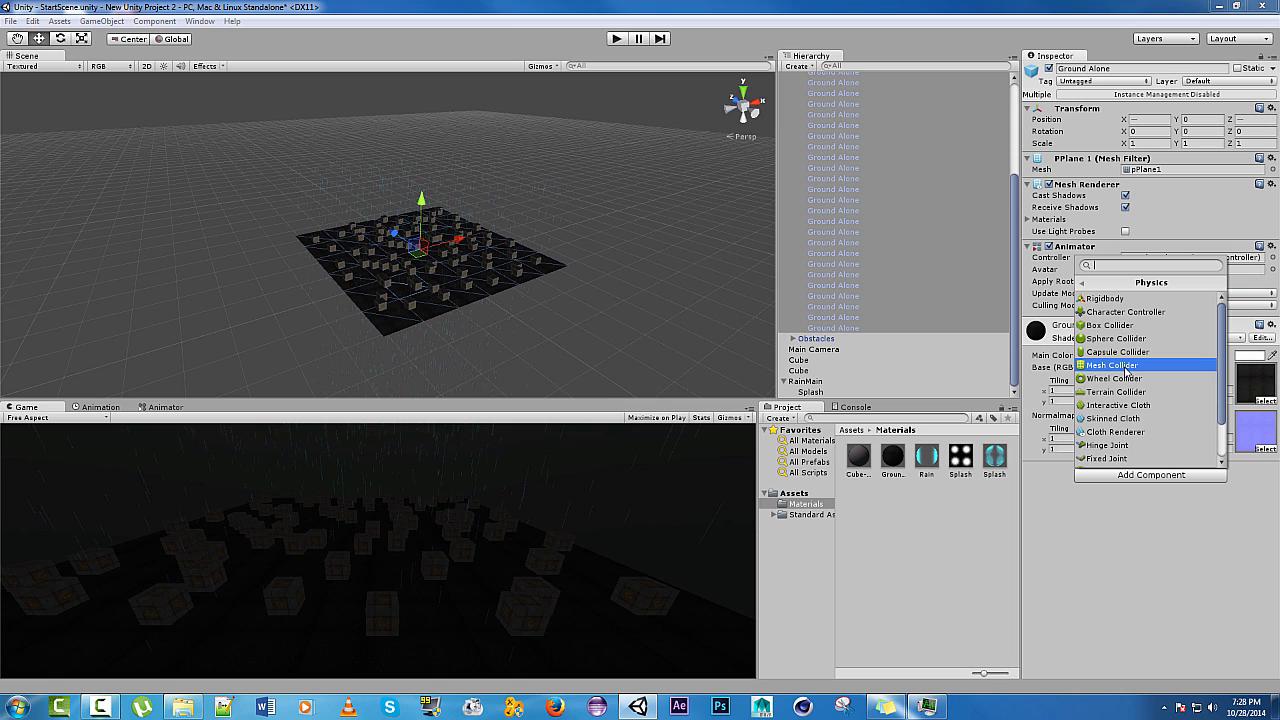
{"action": "left_click", "coordinate": [1125, 368]}
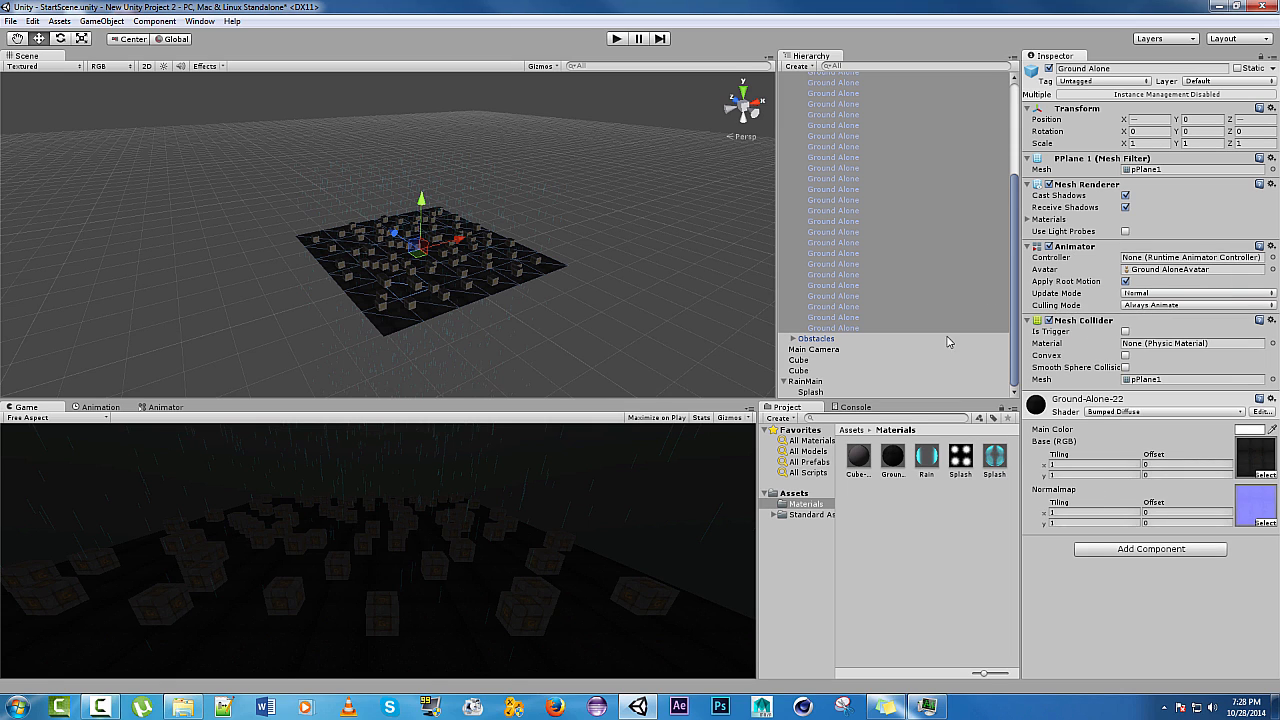
Add a Mesh Collider to all CubeObstacle objects in the Obstacles group.
{"action": "left_click", "coordinate": [793, 341]}
{"action": "left_click", "coordinate": [834, 351]}
{"action": "scroll", "coordinate": [841, 359], "scroll_direction": "down", "scroll_amount": 9}
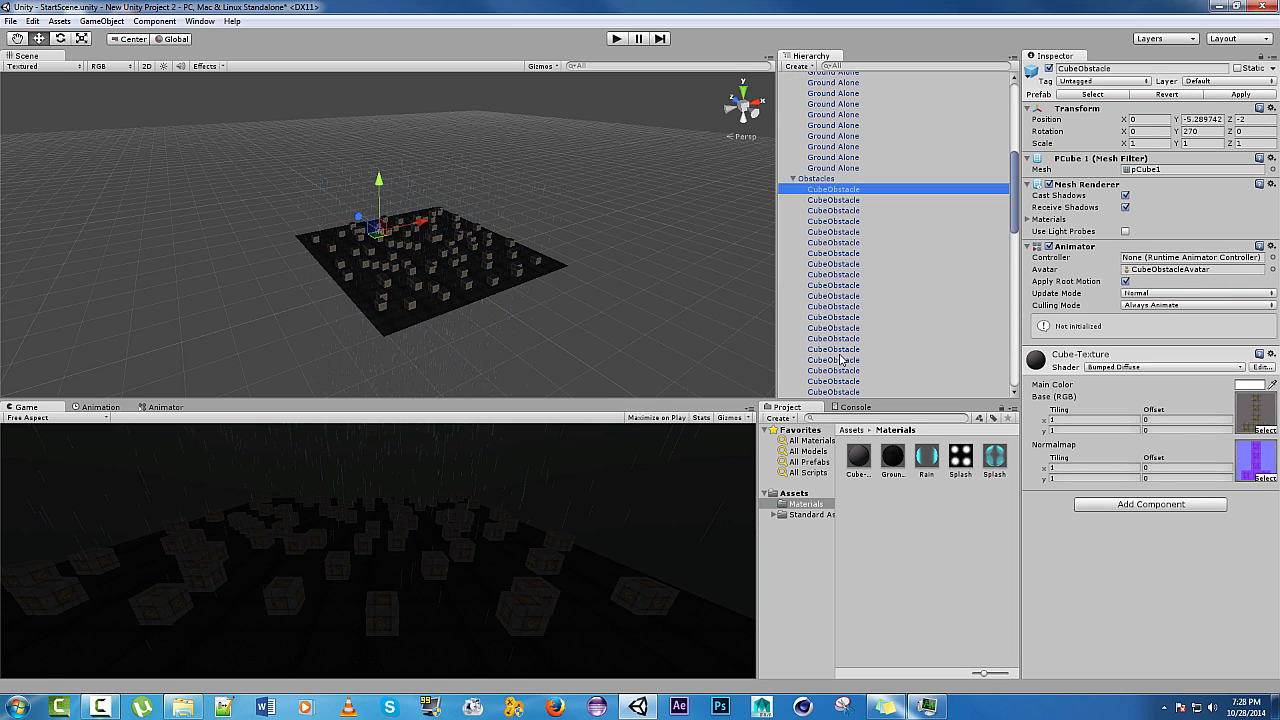
{"action": "scroll", "coordinate": [841, 359], "scroll_direction": "down", "scroll_amount": 3}
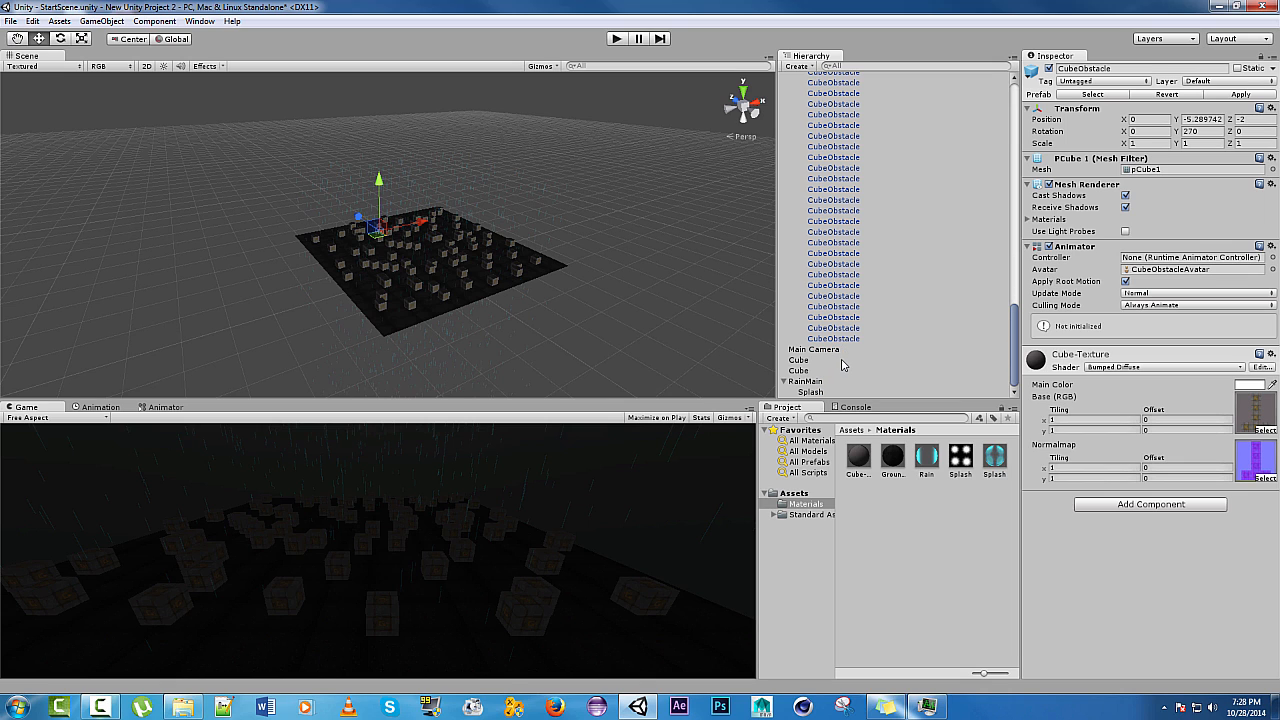
{"action": "left_click", "coordinate": [843, 338], "text": "shift"}
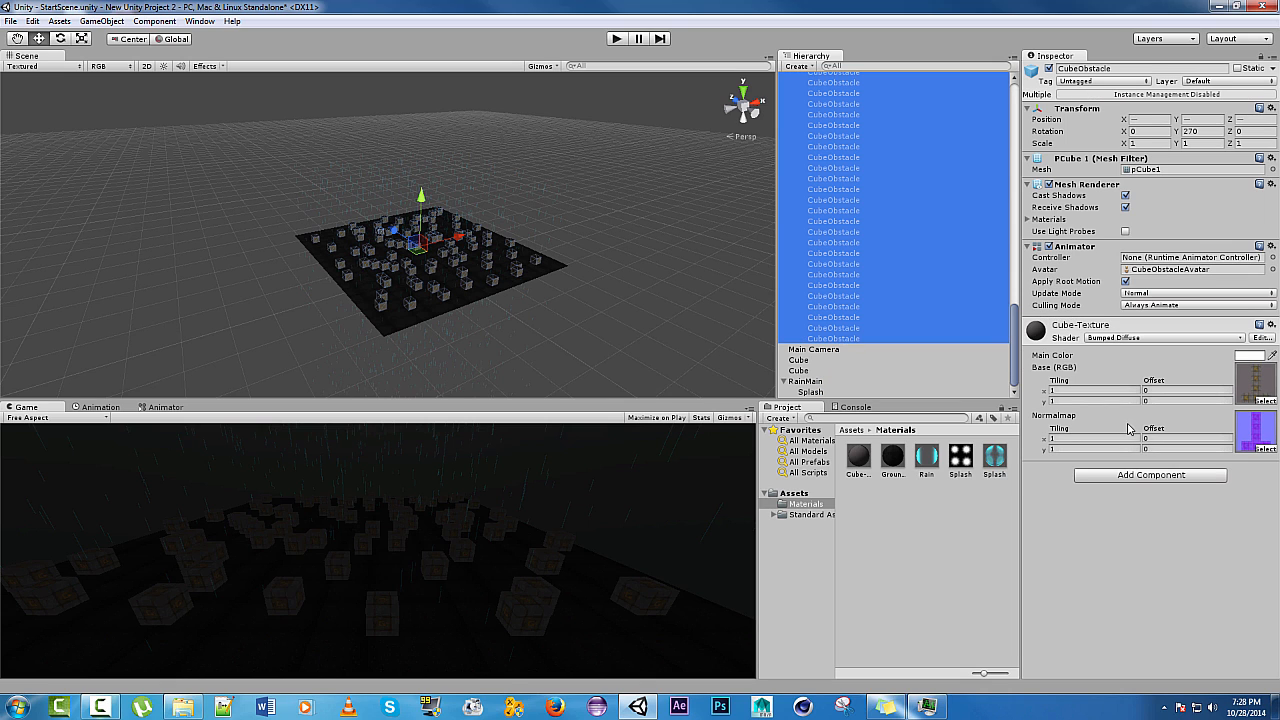
{"action": "left_click", "coordinate": [1128, 475]}
{"action": "left_click", "coordinate": [1110, 325]}
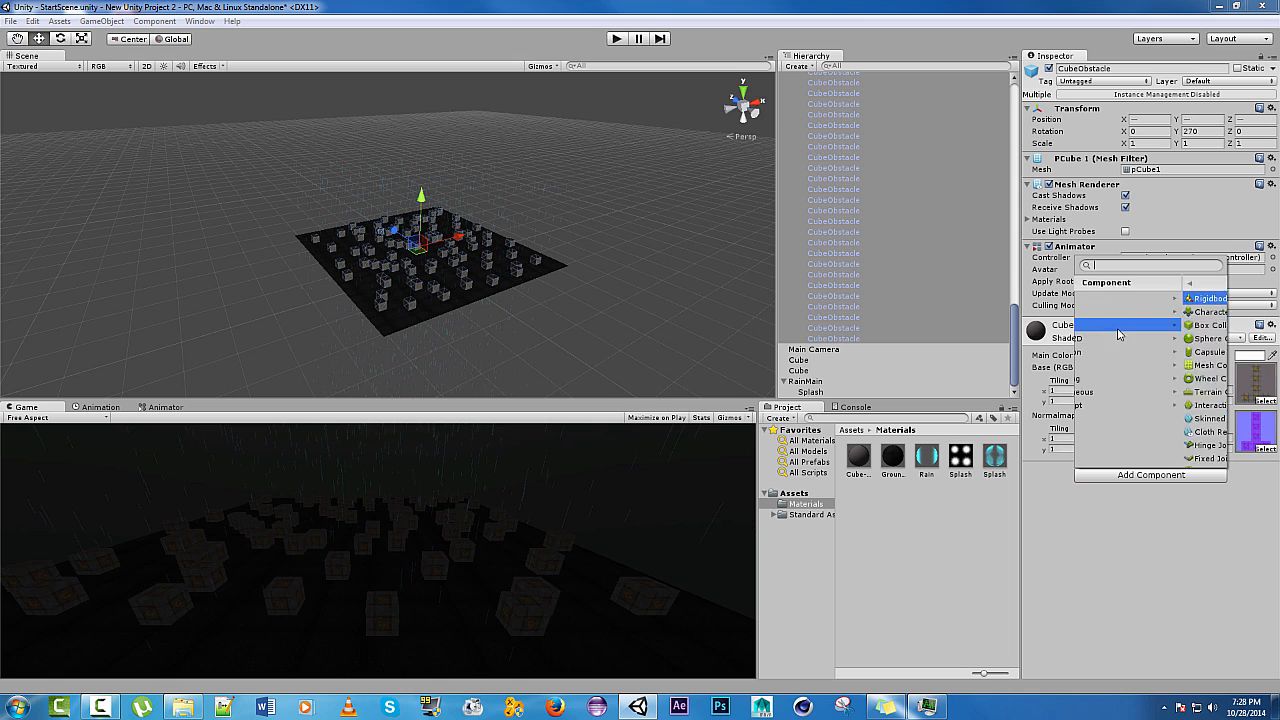
{"action": "left_click", "coordinate": [1112, 366]}
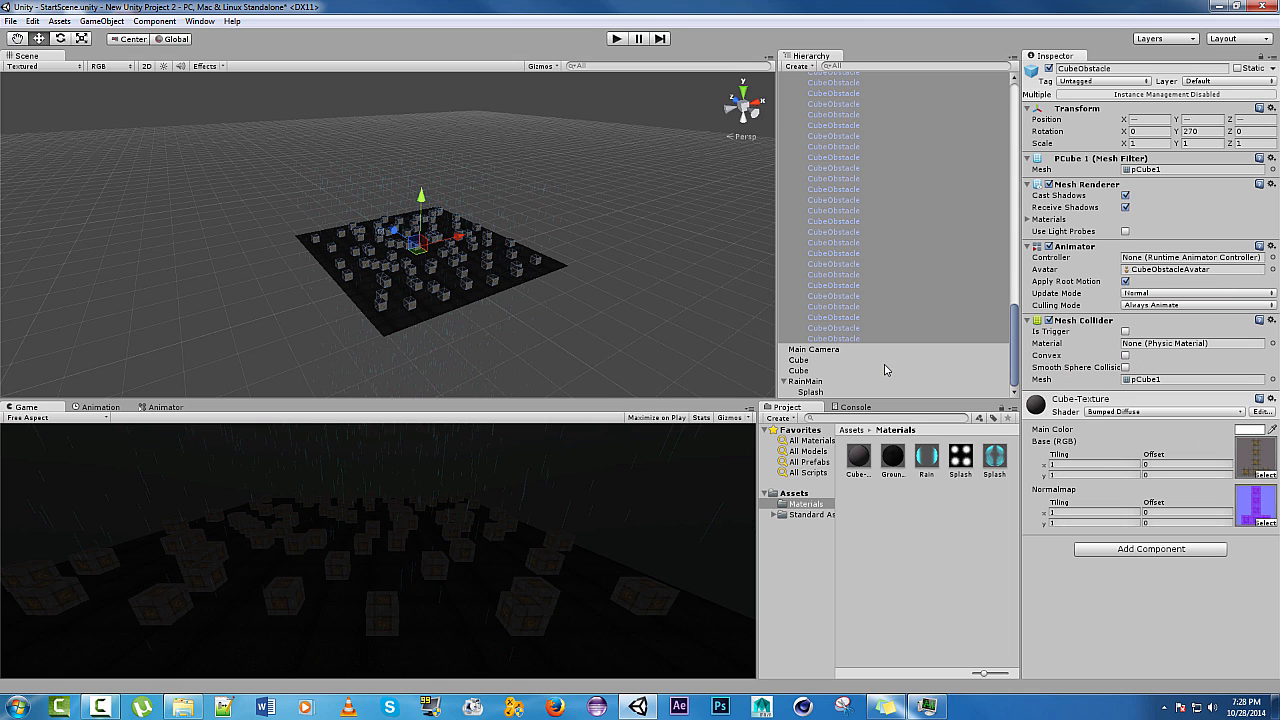
Collapse the Ground and Obstacles groups in the hierarchy.
{"action": "scroll", "coordinate": [890, 360], "scroll_direction": "up", "scroll_amount": 3}
{"action": "scroll", "coordinate": [892, 343], "scroll_direction": "up", "scroll_amount": 5}
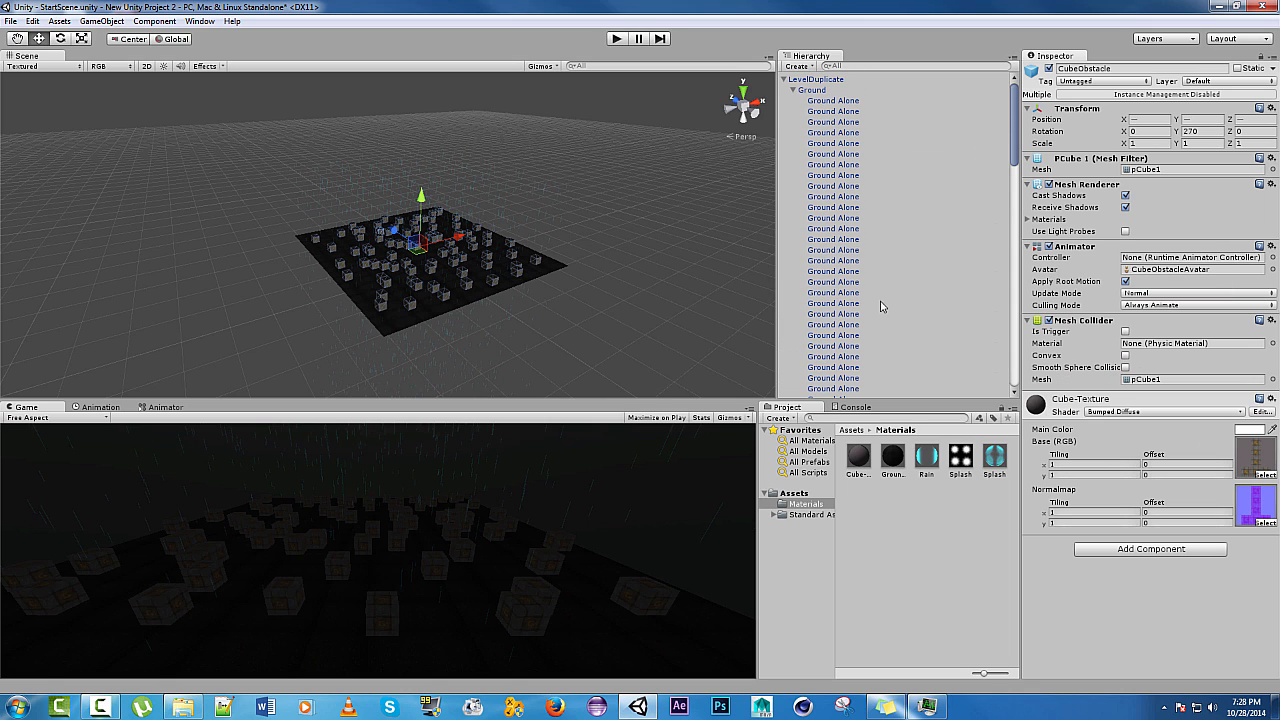
{"action": "left_click", "coordinate": [794, 91]}
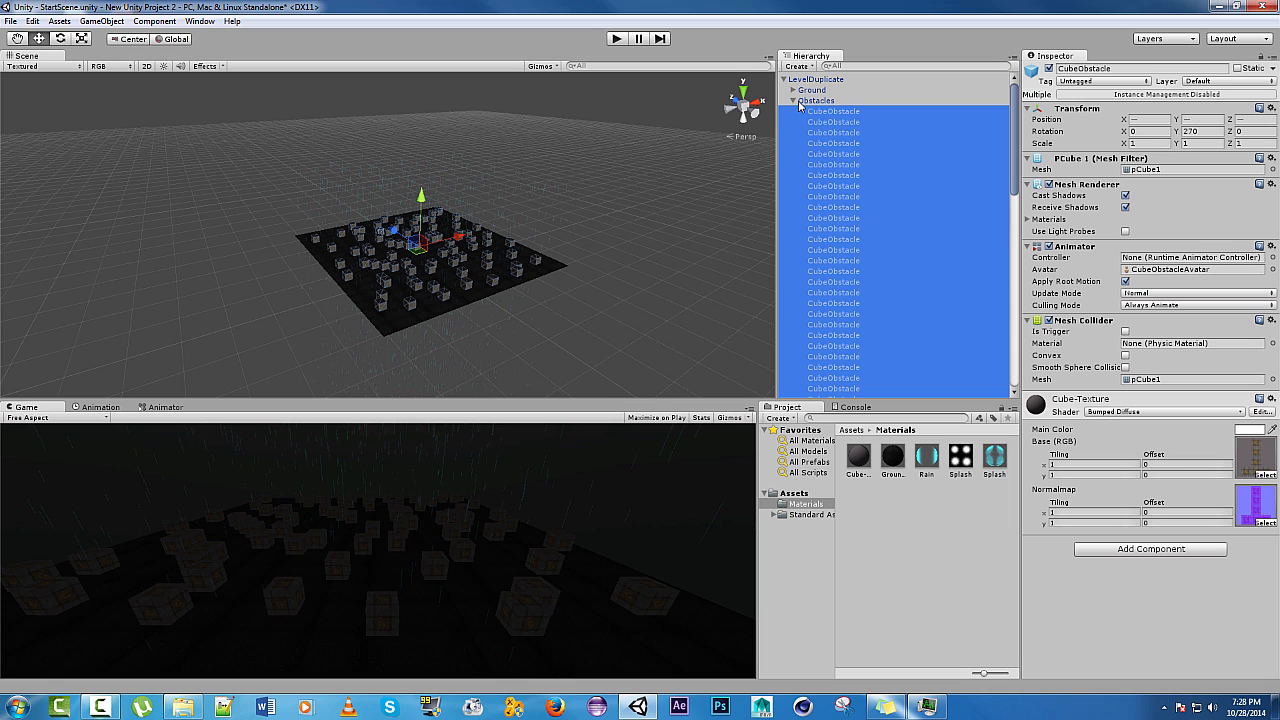
{"action": "left_click", "coordinate": [795, 101]}
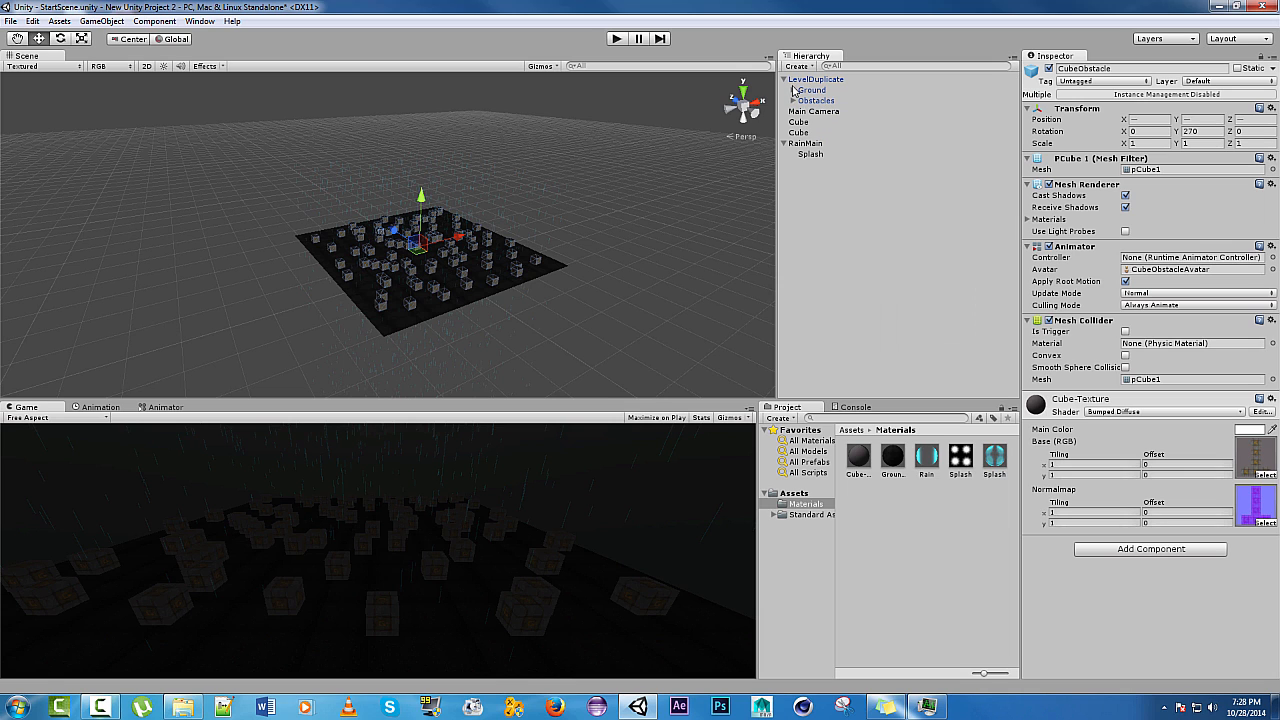
Set RainMain's collision visualization to Grid and its collision mode to World, keeping Collides With on Everything.
{"action": "left_click", "coordinate": [802, 146]}
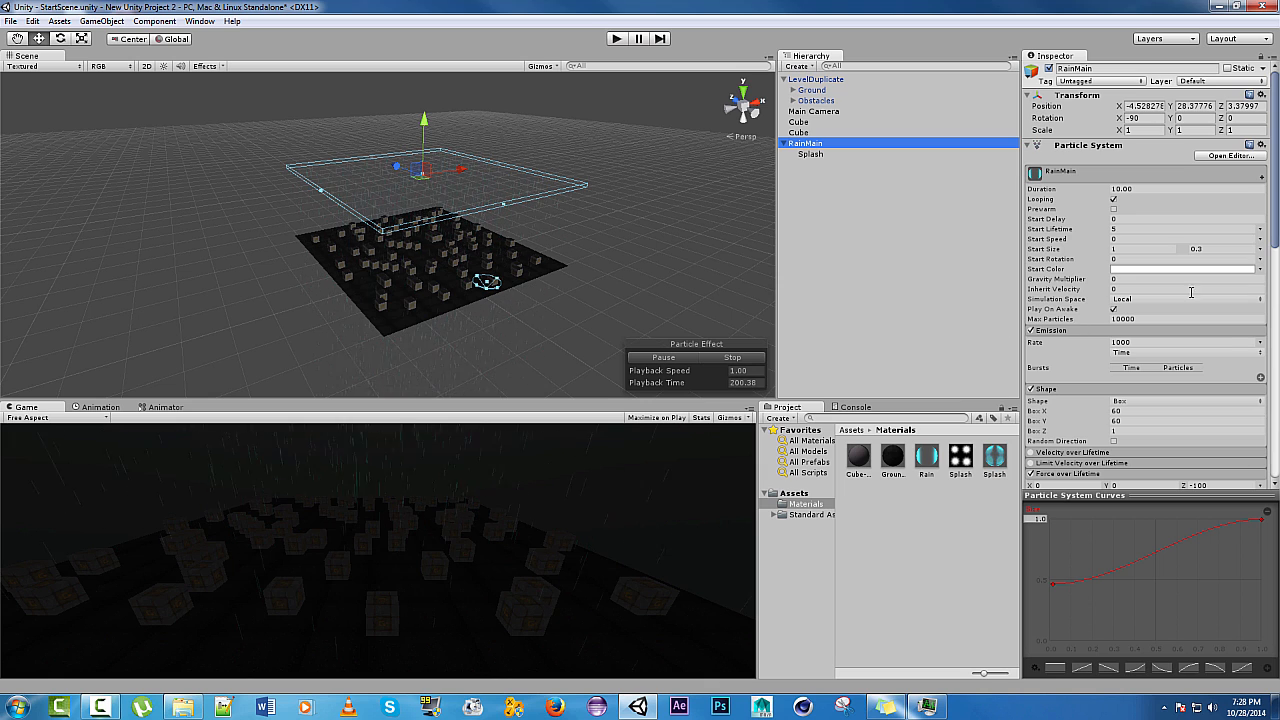
{"action": "scroll", "coordinate": [1190, 368], "scroll_direction": "down", "scroll_amount": 5}
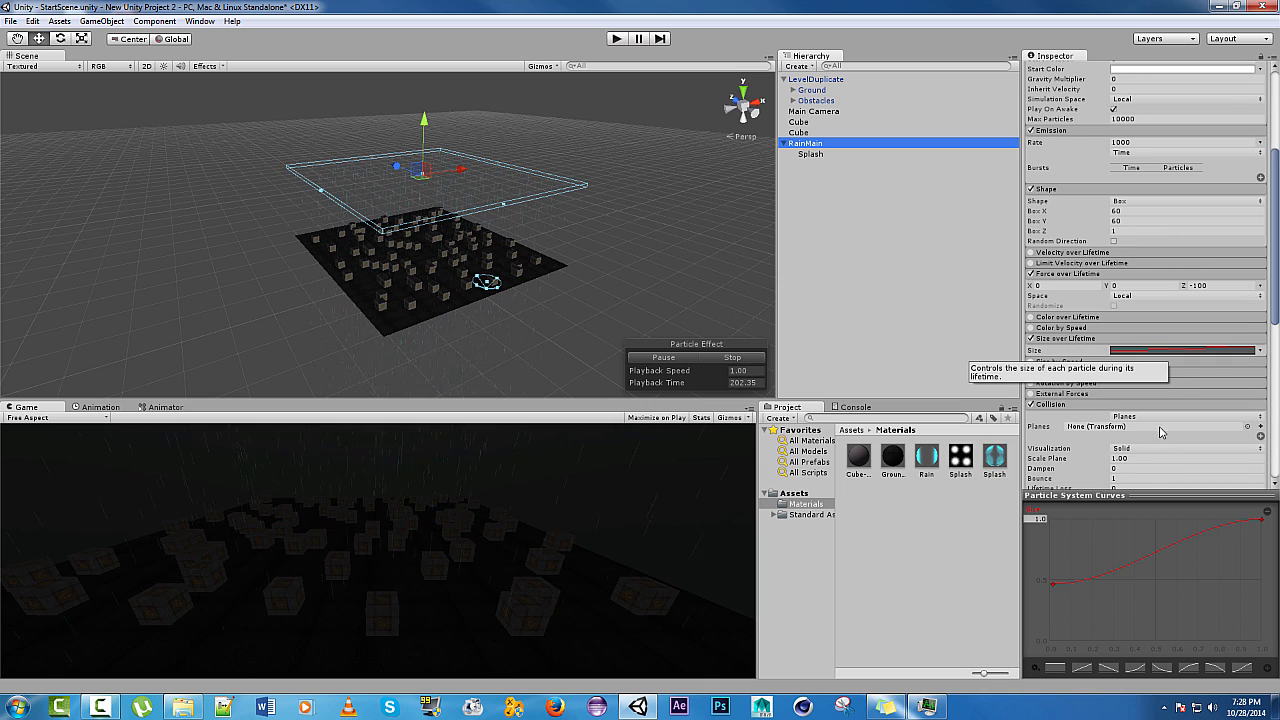
{"action": "scroll", "coordinate": [1085, 380], "scroll_direction": "down", "scroll_amount": 4}
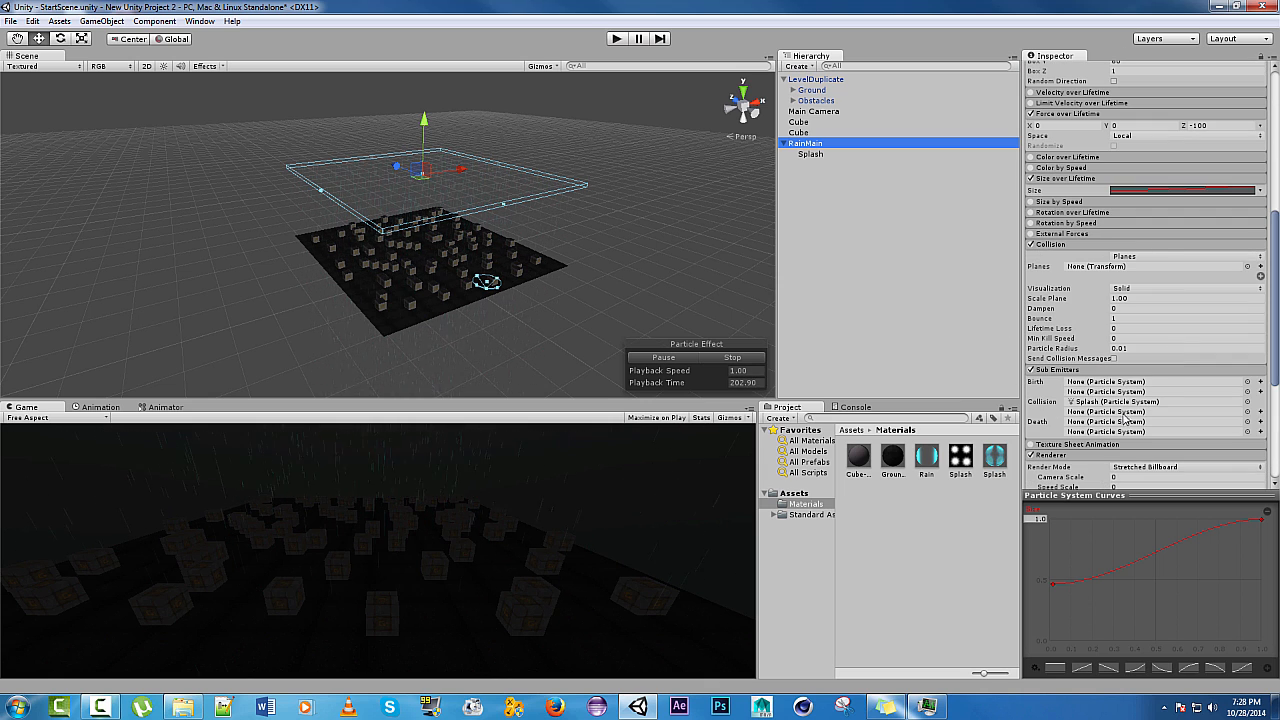
{"action": "left_click", "coordinate": [1140, 289]}
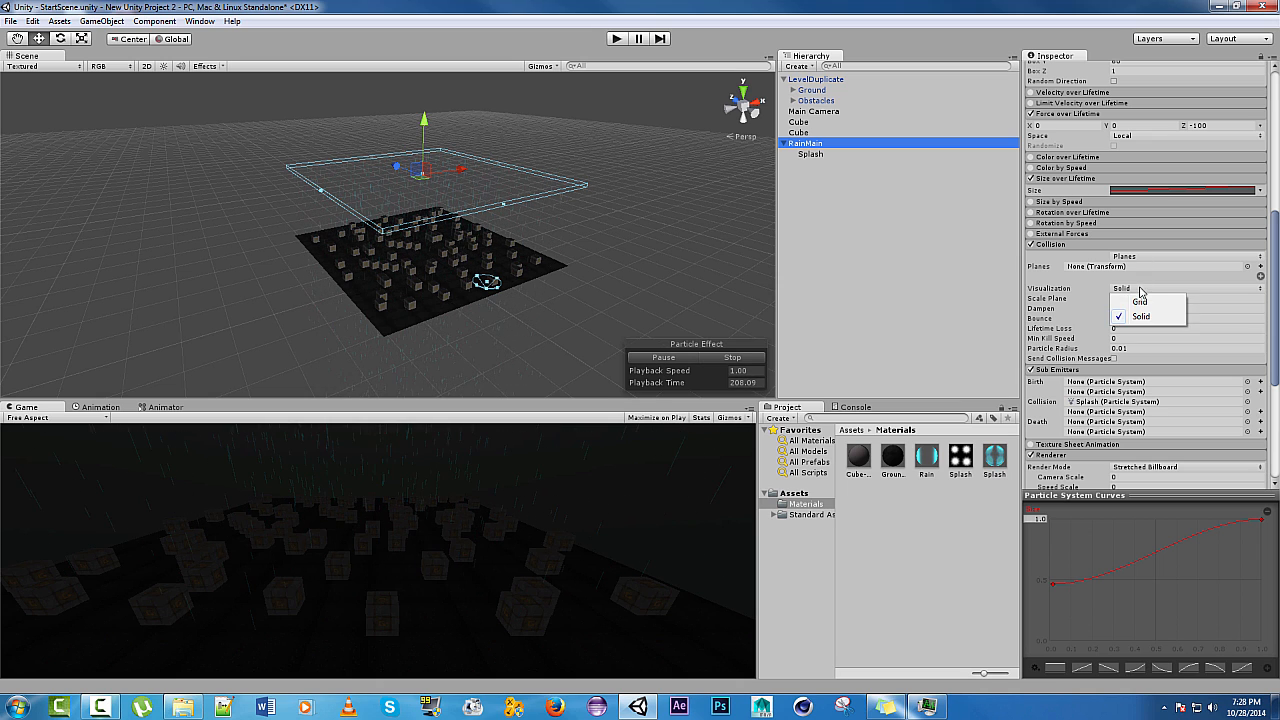
{"action": "left_click", "coordinate": [1141, 301]}
{"action": "left_click", "coordinate": [1140, 257]}
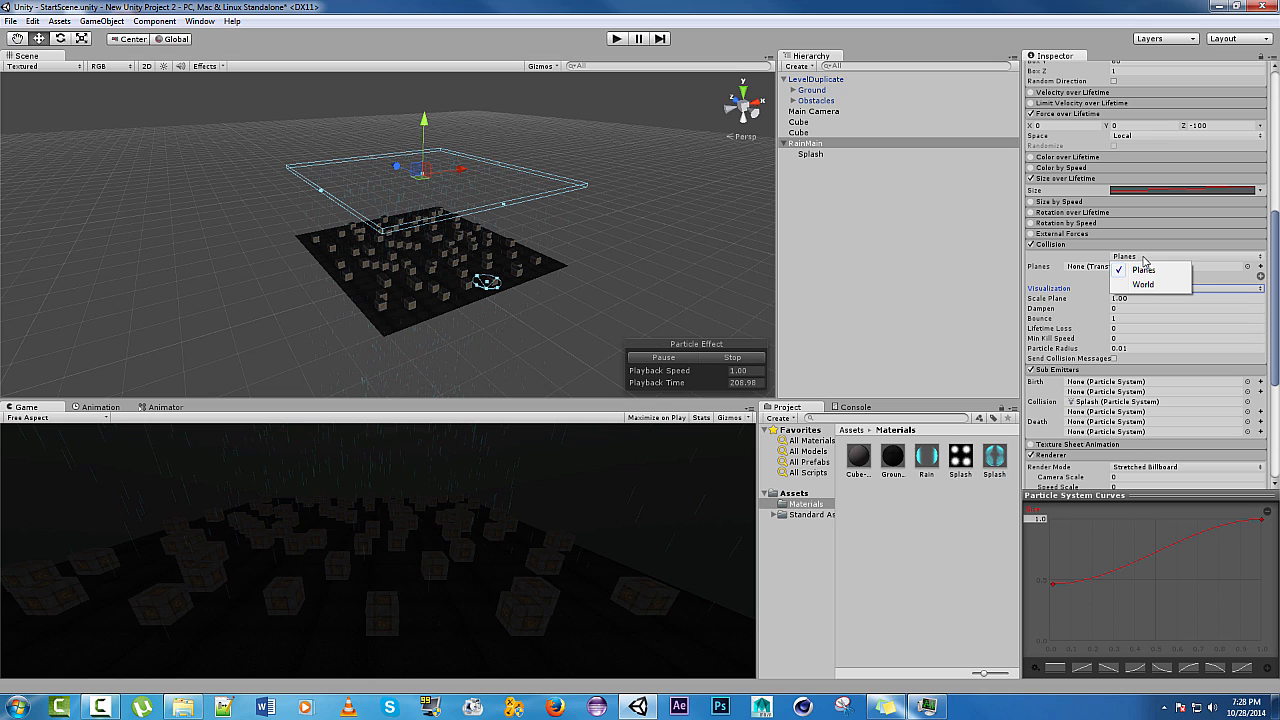
{"action": "left_click", "coordinate": [1143, 285]}
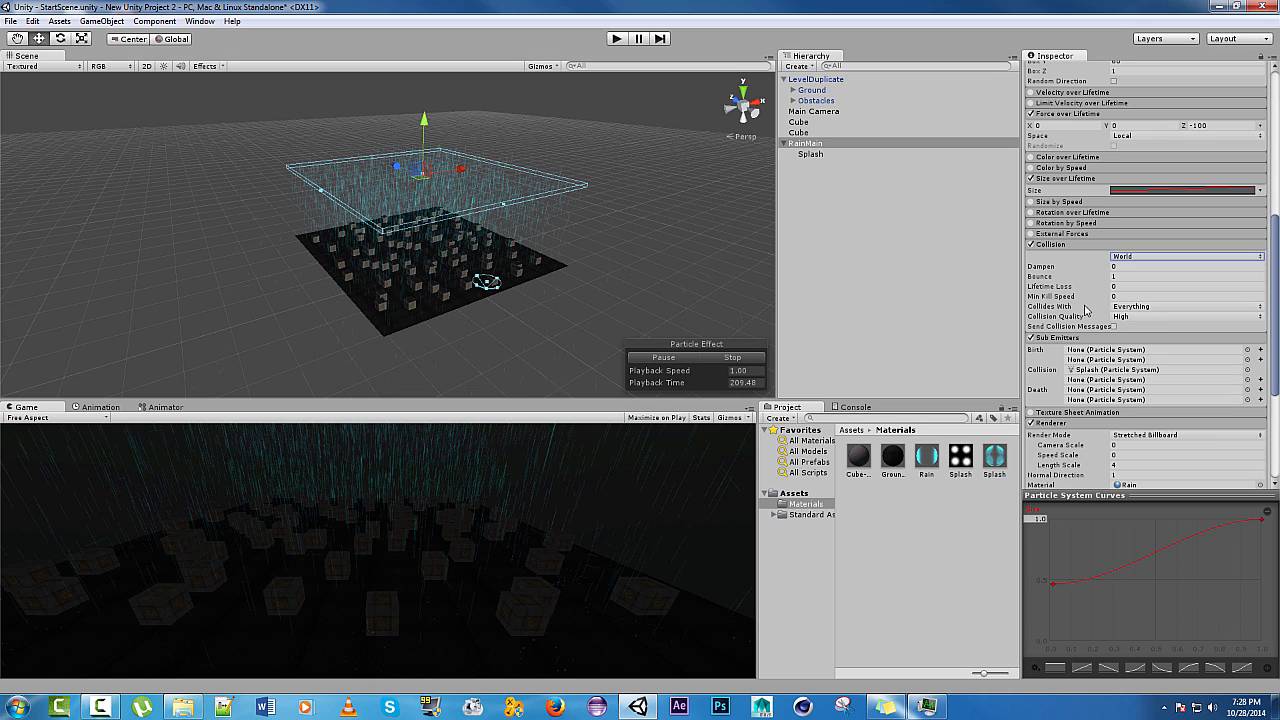
{"action": "left_click", "coordinate": [1140, 307]}
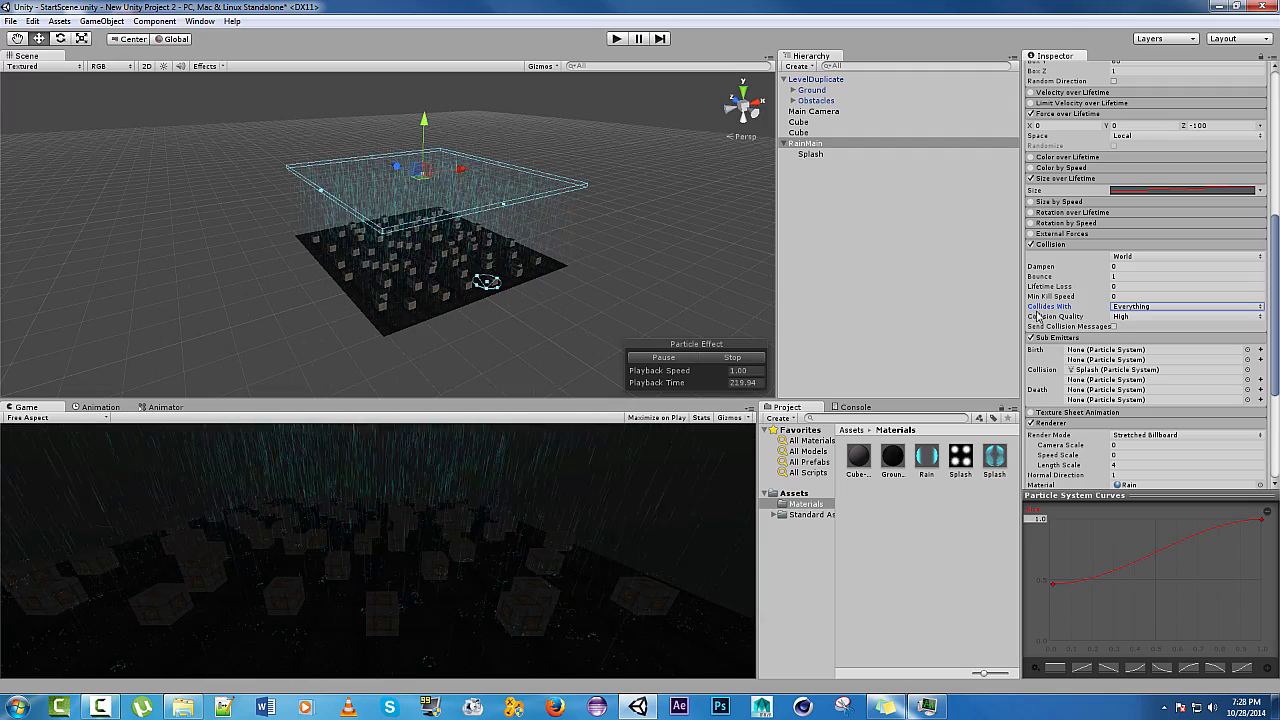
Set RainMain's collision Bounce to 0.2 and Lifetime Loss to 1.
{"action": "left_click", "coordinate": [1125, 278]}
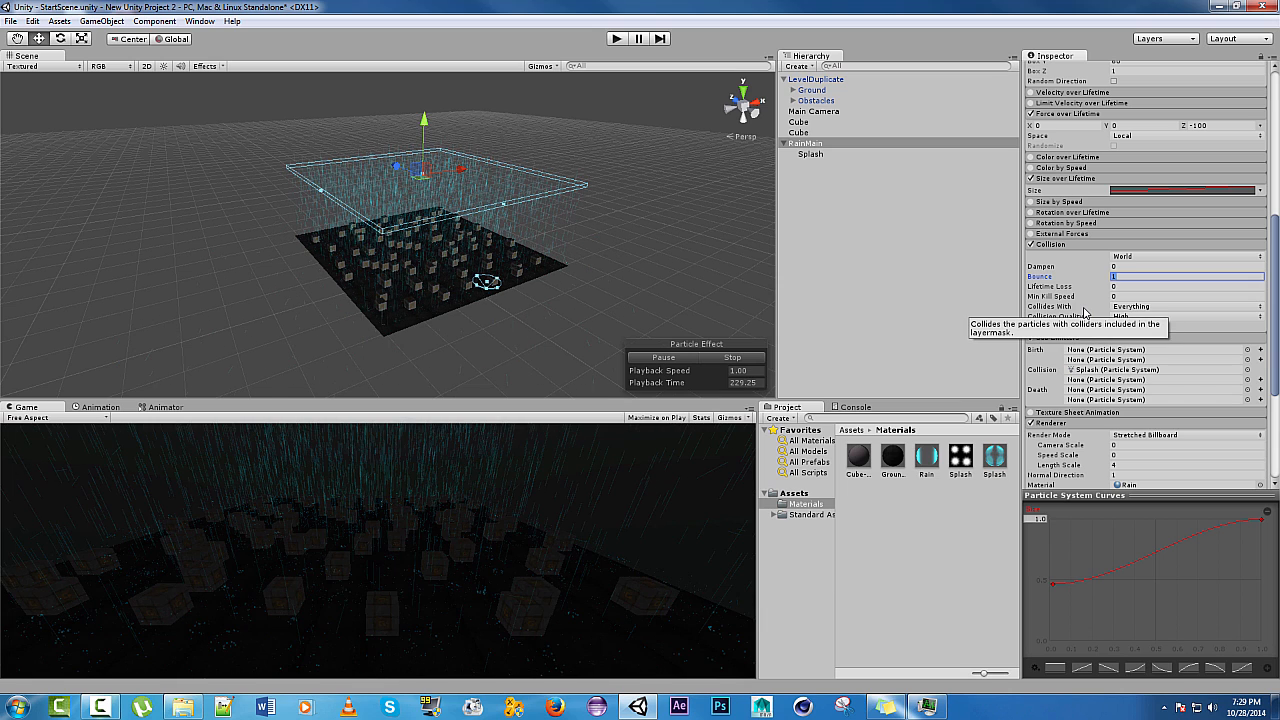
{"action": "type", "text": ".2"}
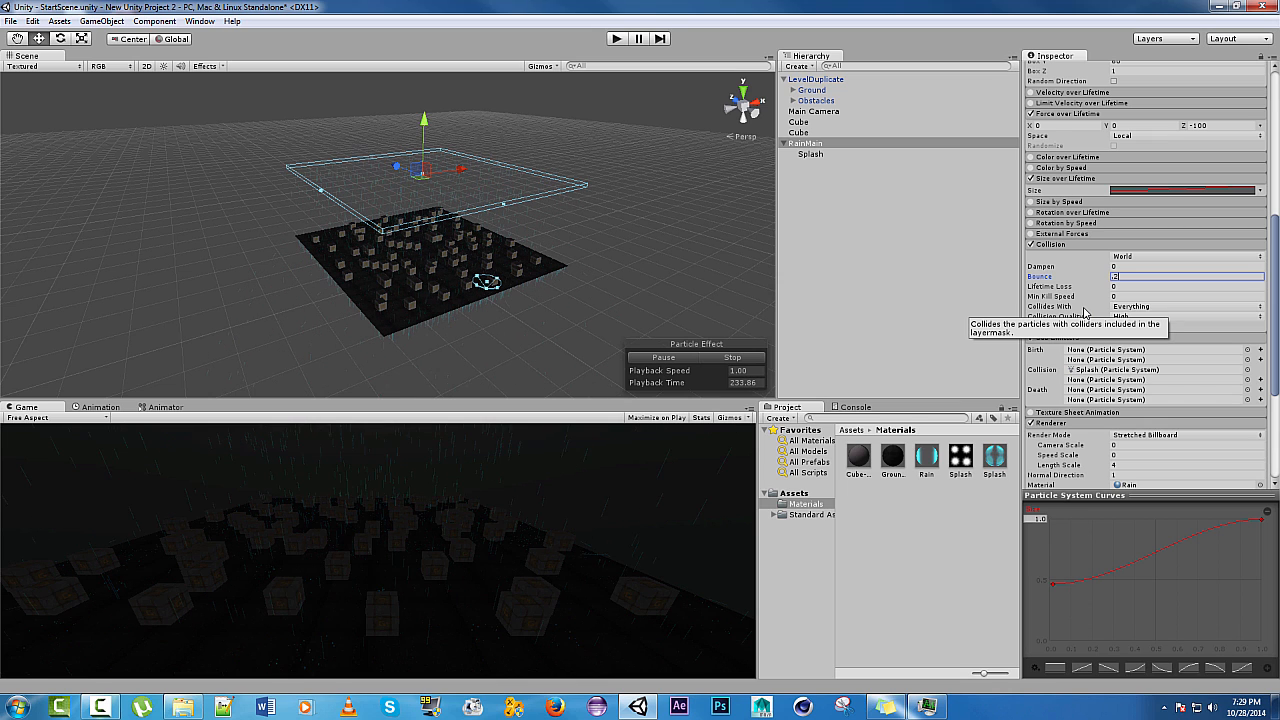
{"action": "key", "text": "Return"}
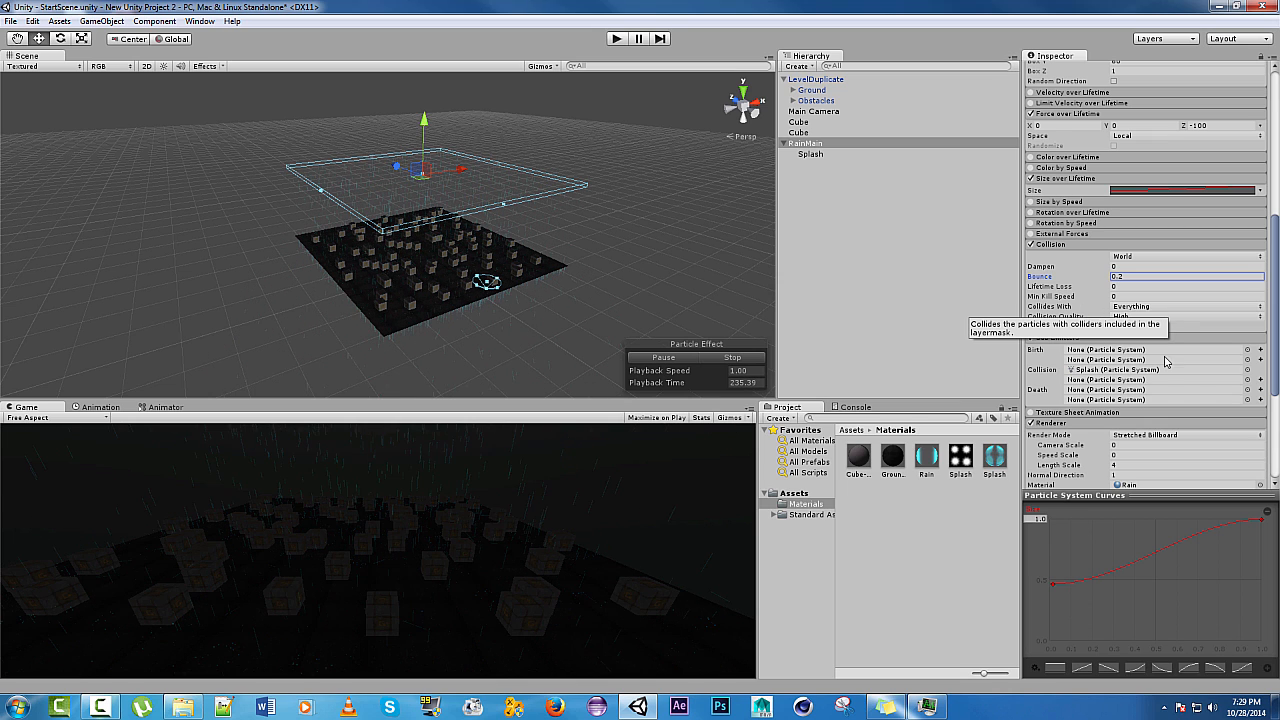
{"action": "left_click", "coordinate": [1122, 286]}
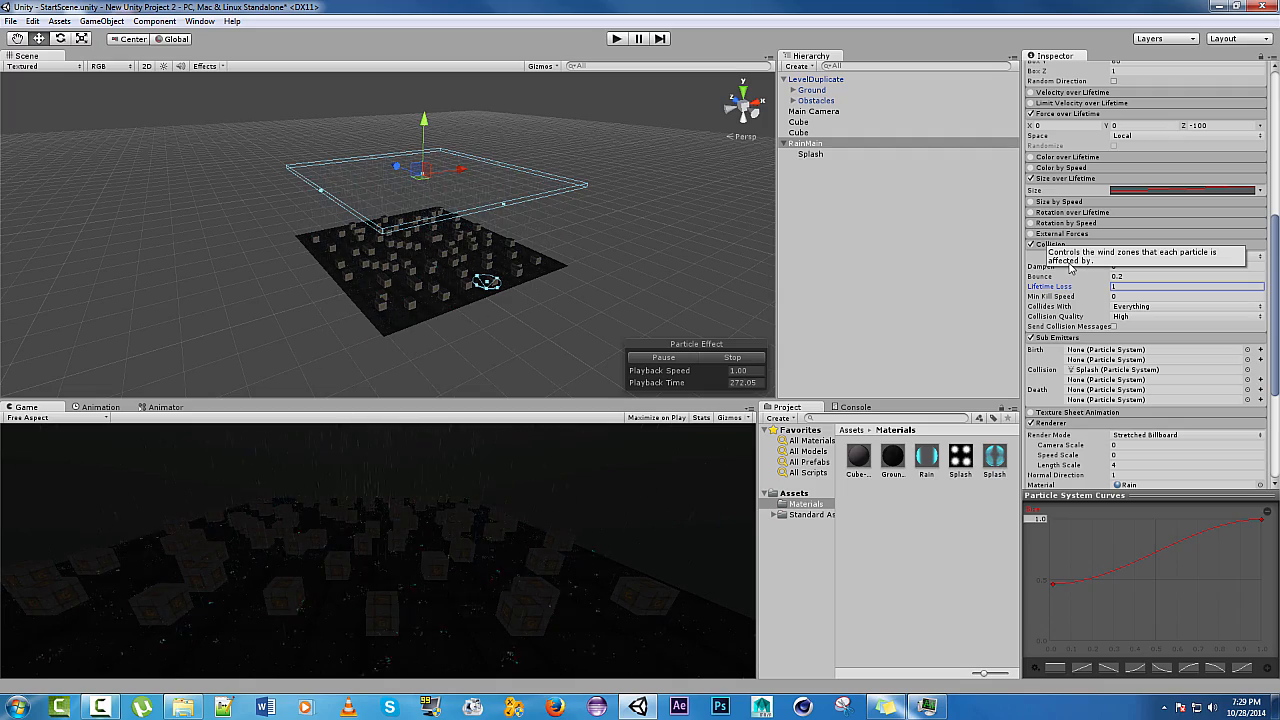
Examine the rain splashes on the ground and cube obstacles up close from several angles in the scene.
{"action": "scroll", "coordinate": [466, 271], "scroll_direction": "up", "scroll_amount": 6}
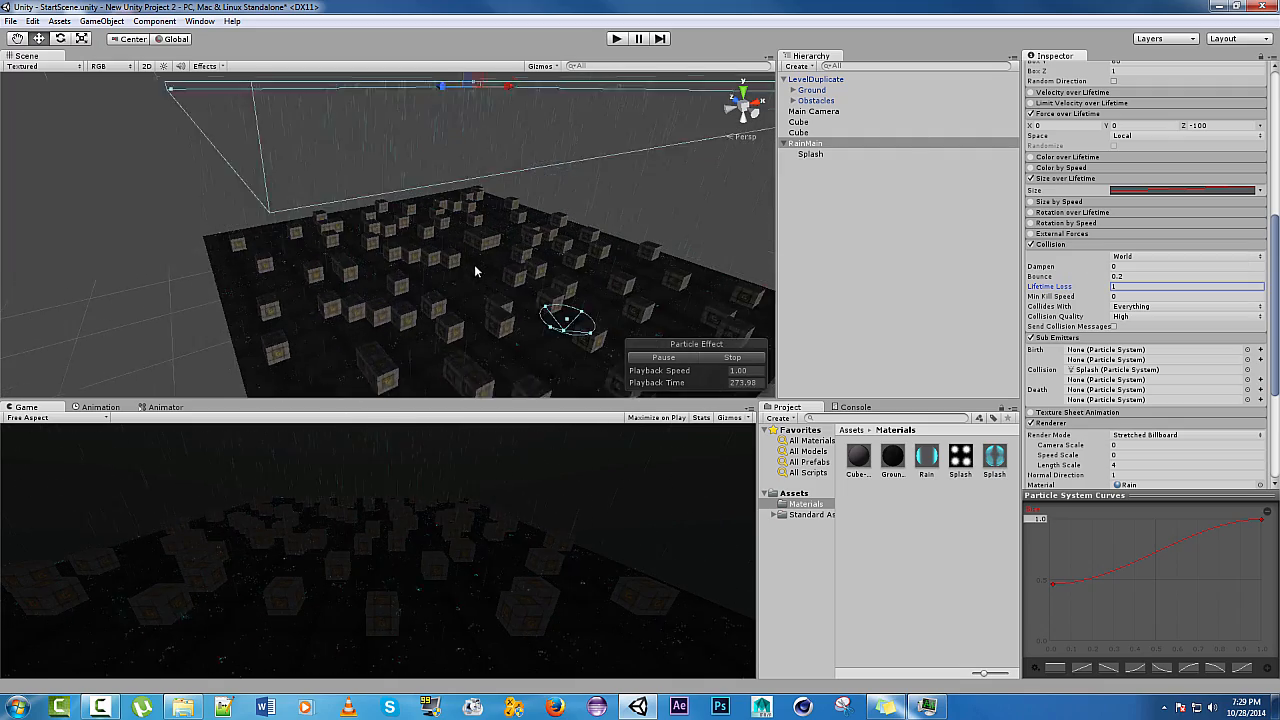
{"action": "scroll", "coordinate": [491, 149], "scroll_direction": "up", "scroll_amount": 4}
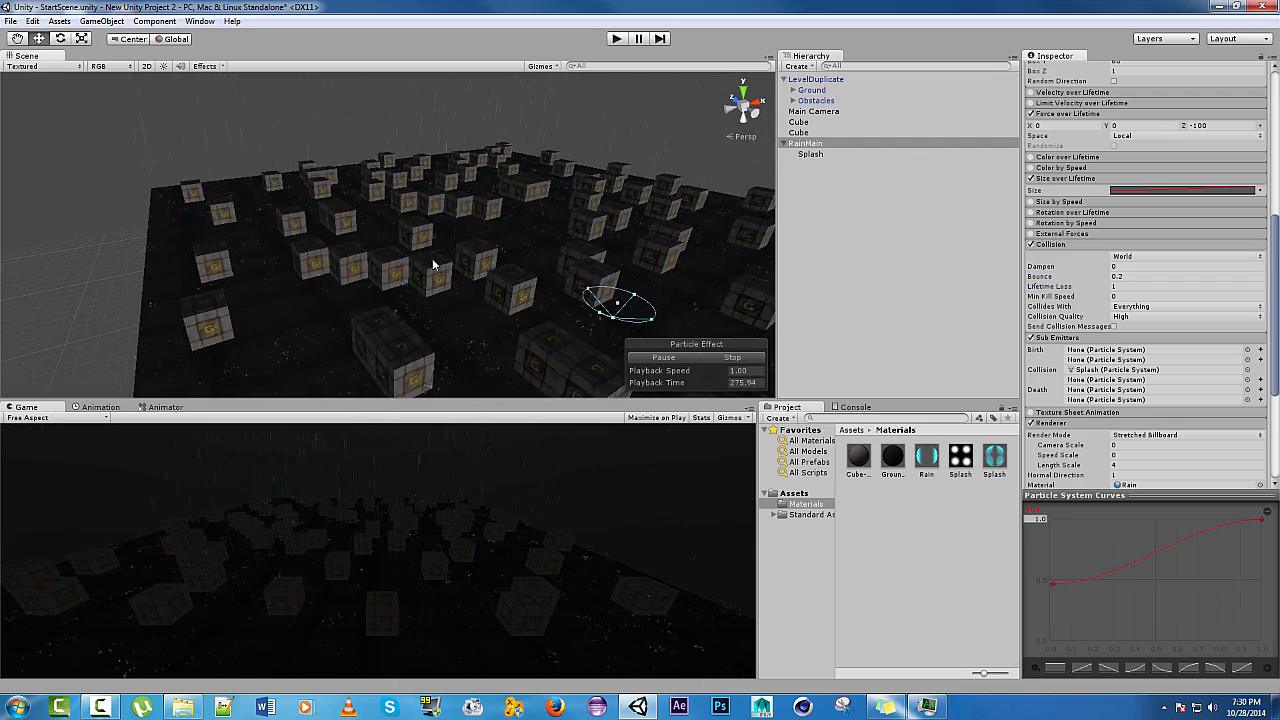
{"action": "middle_click_drag", "start_coordinate": [463, 112], "coordinate": [468, 103]}
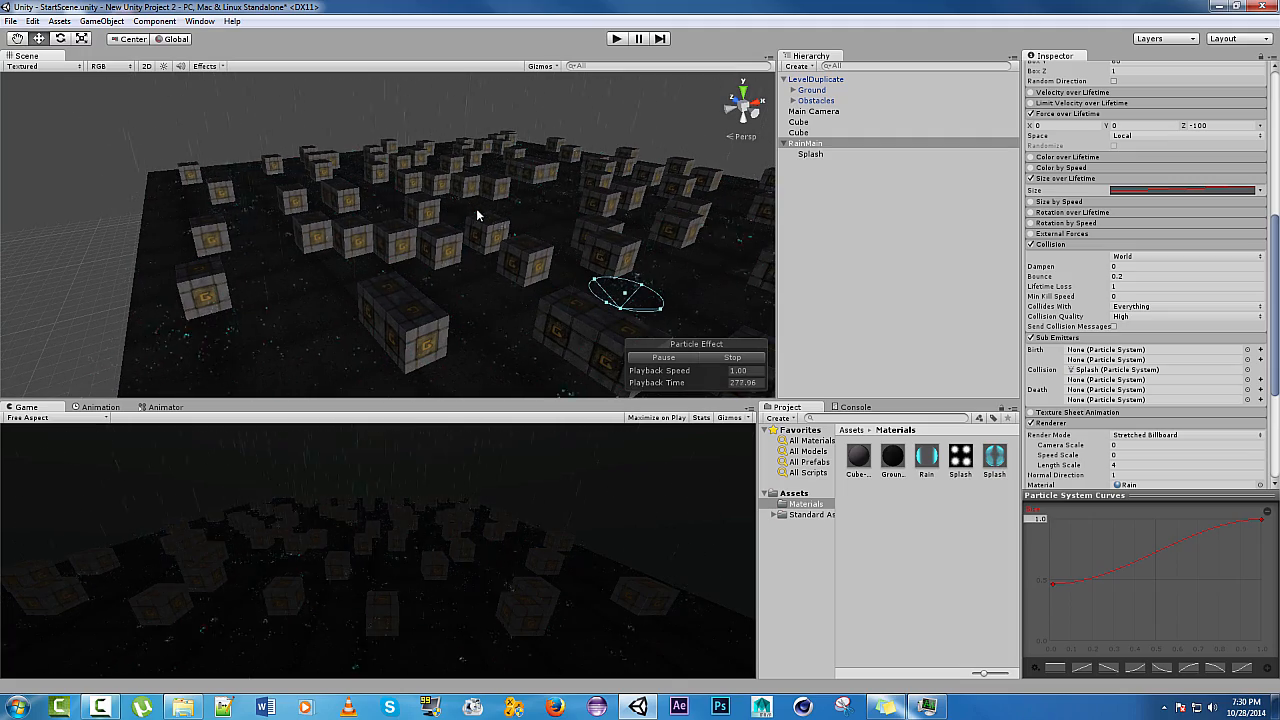
{"action": "left_click_drag", "start_coordinate": [480, 280], "coordinate": [492, 343], "text": "alt"}
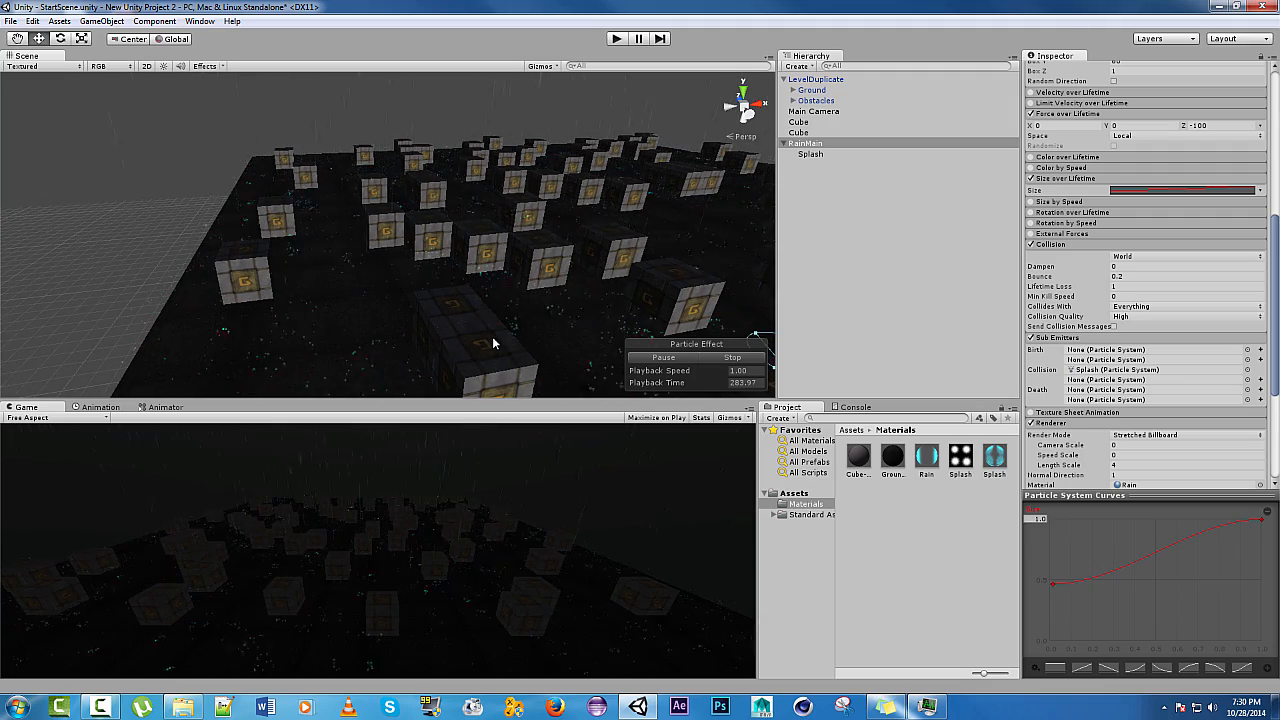
{"action": "left_click_drag", "start_coordinate": [543, 294], "coordinate": [517, 266], "text": "alt"}
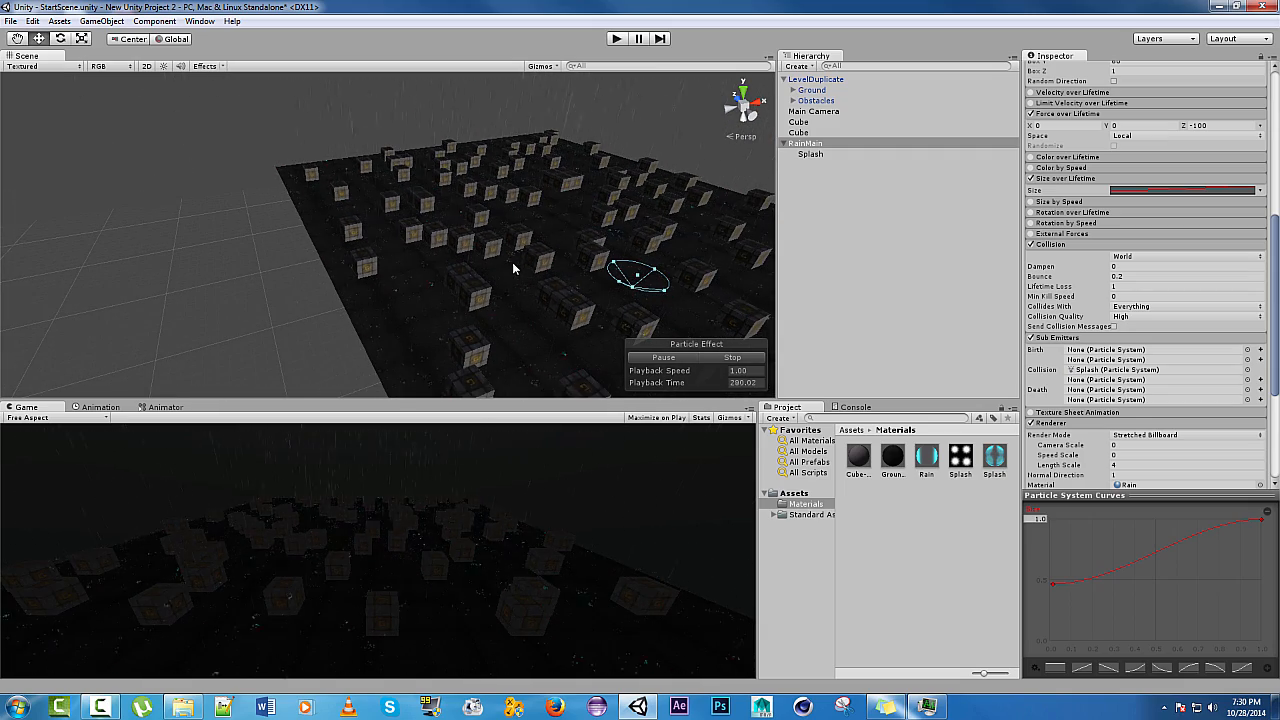